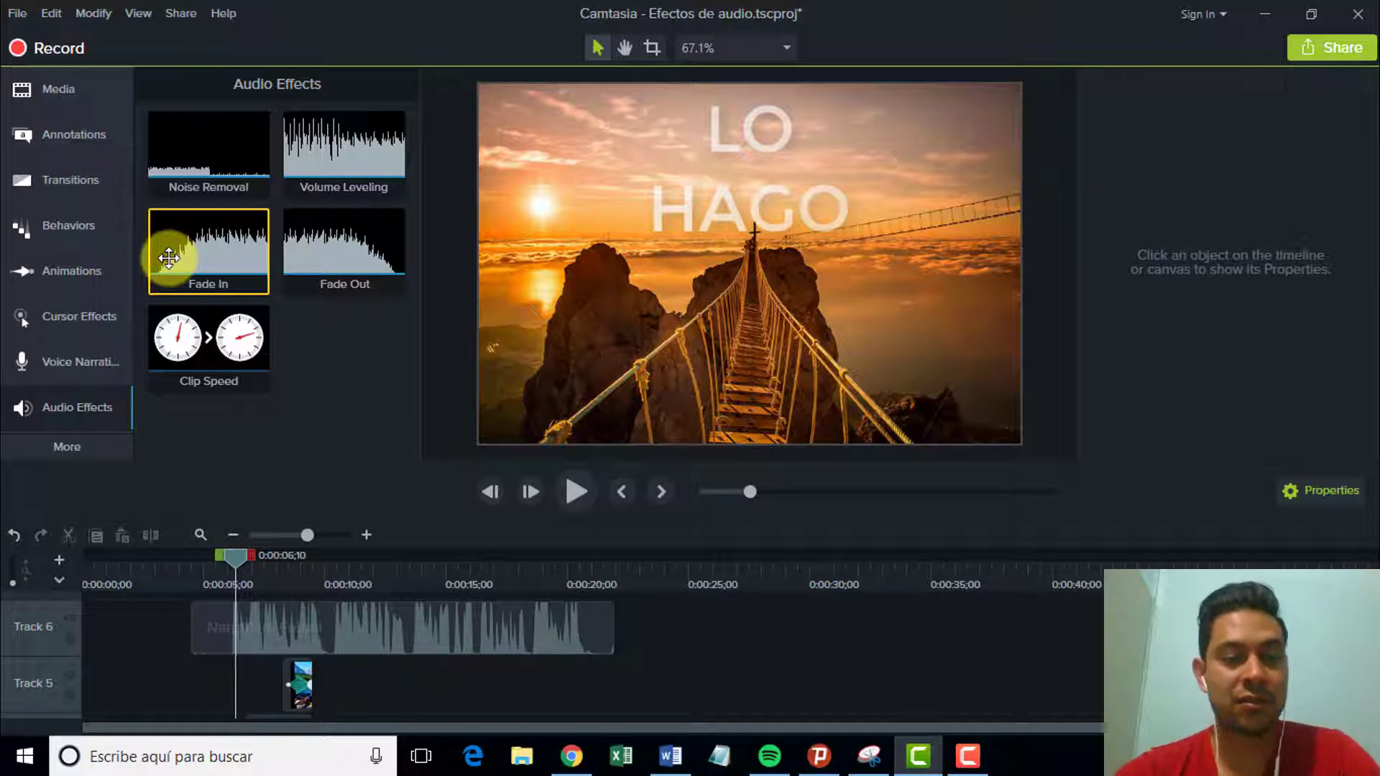
click(347, 237)
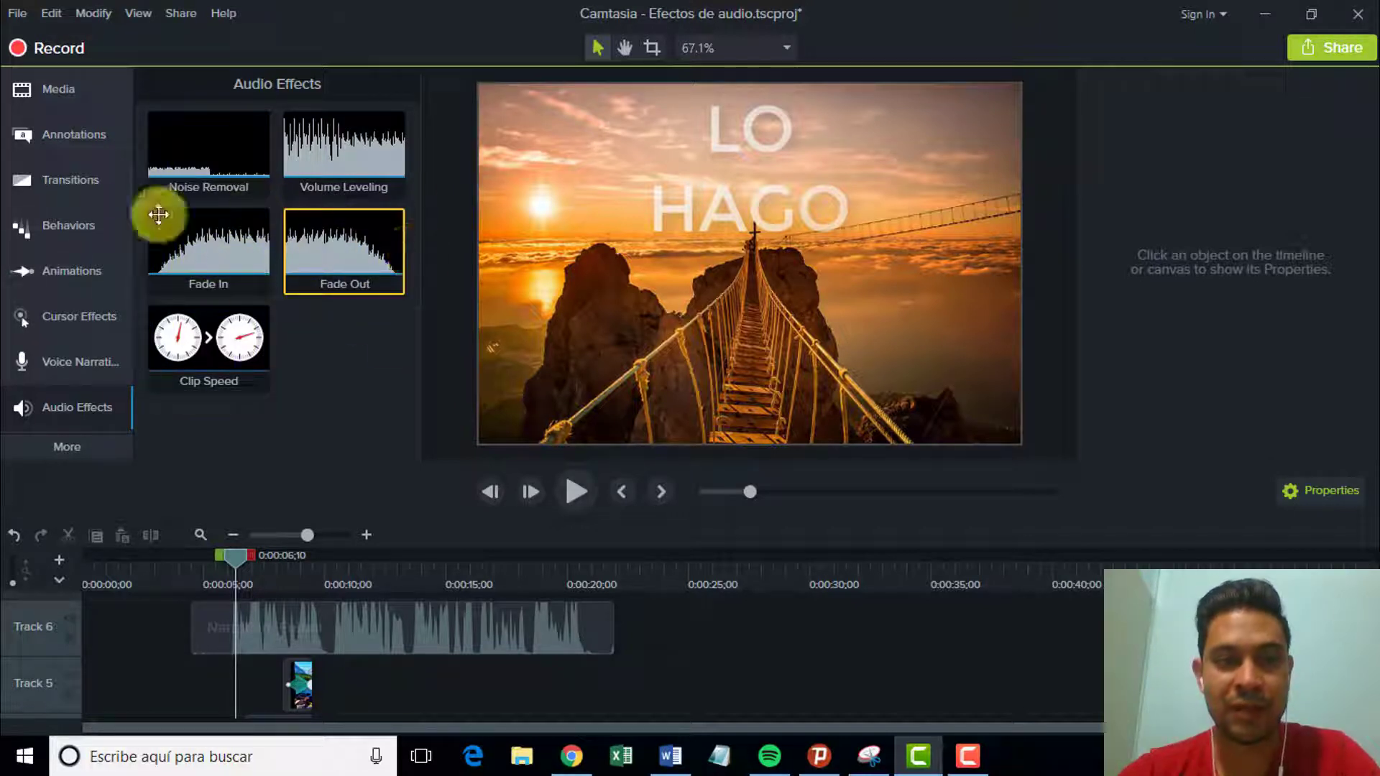
click(203, 248)
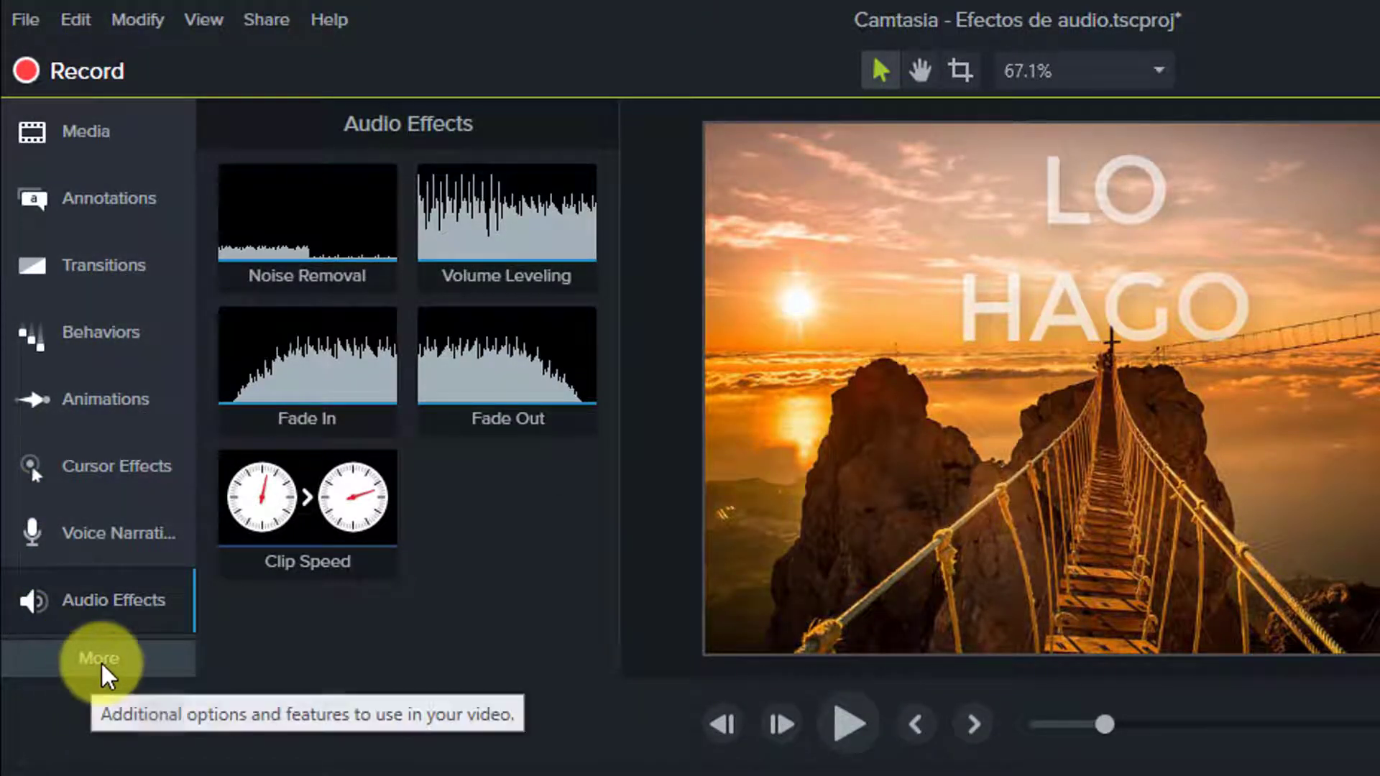
click(101, 670)
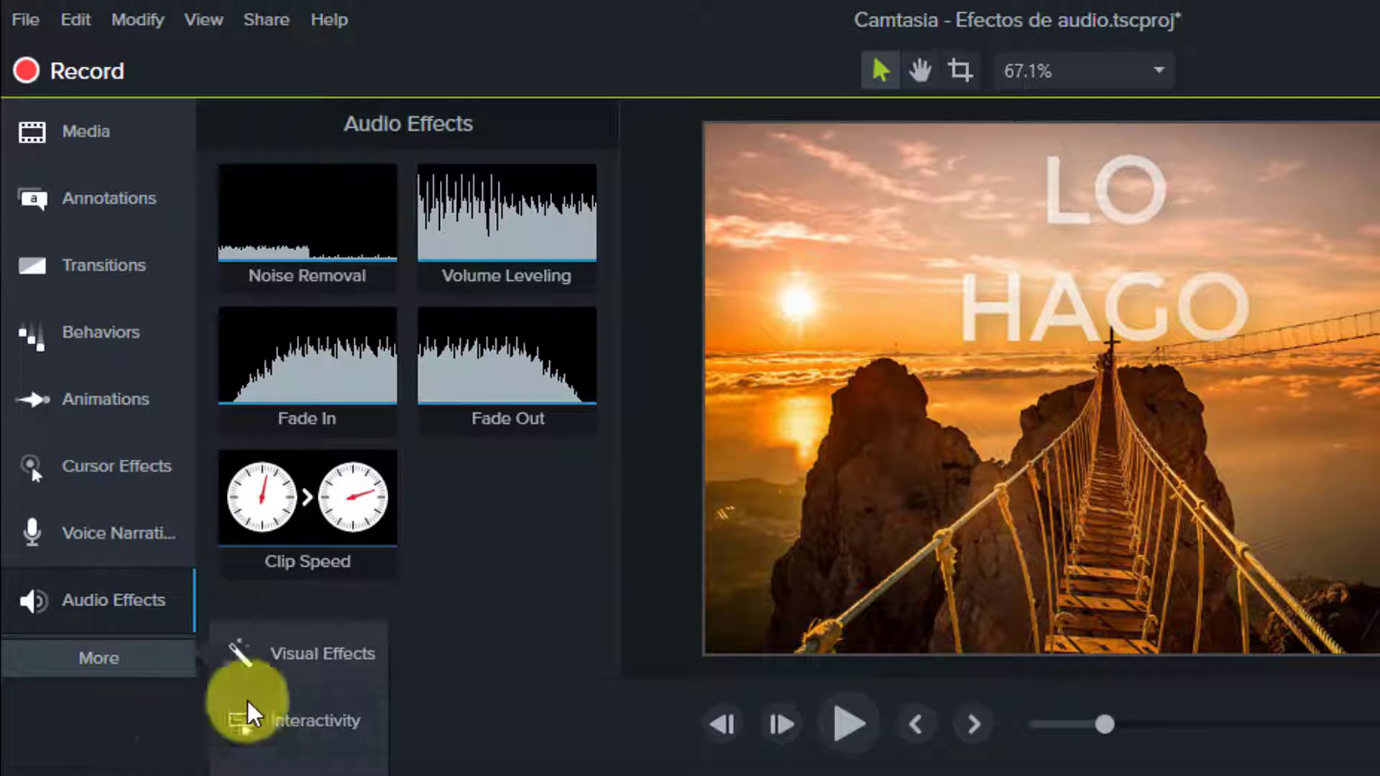
click(149, 598)
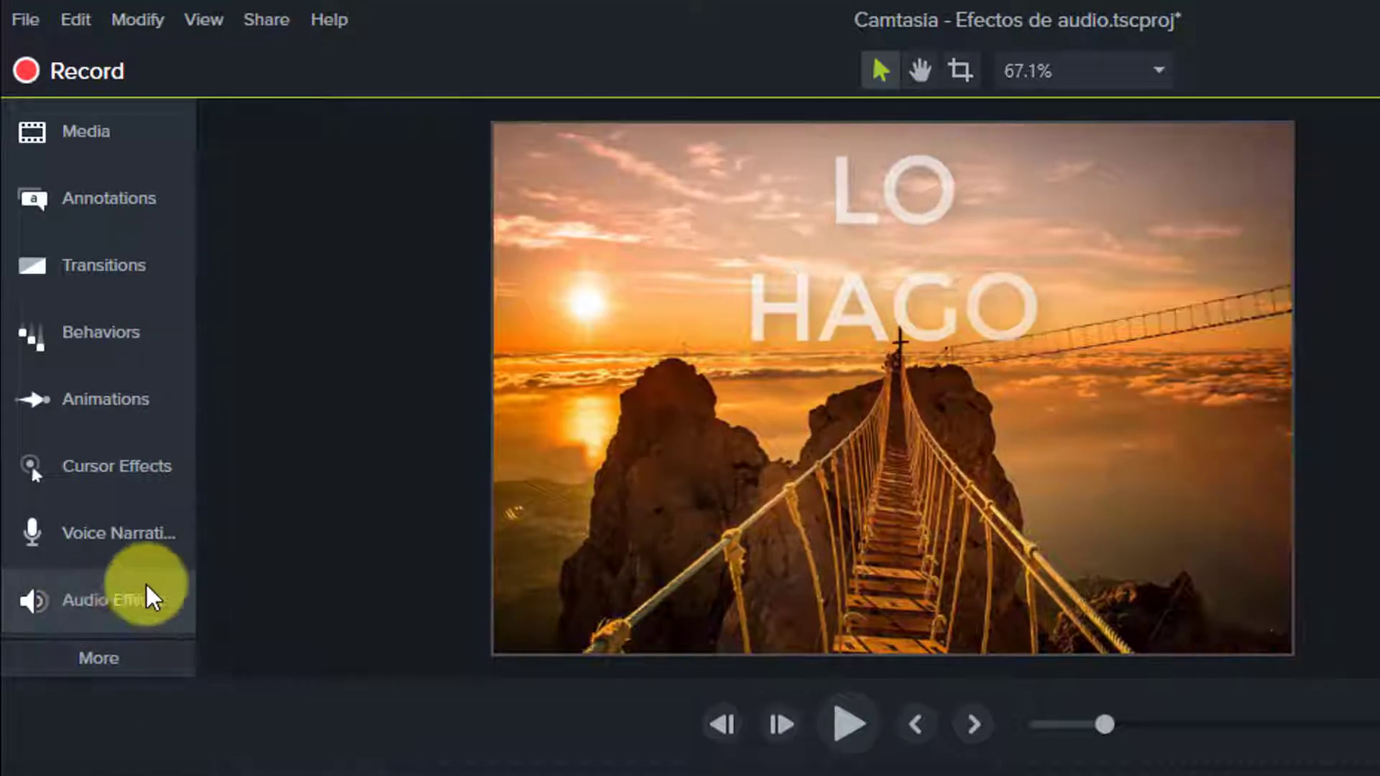
click(149, 598)
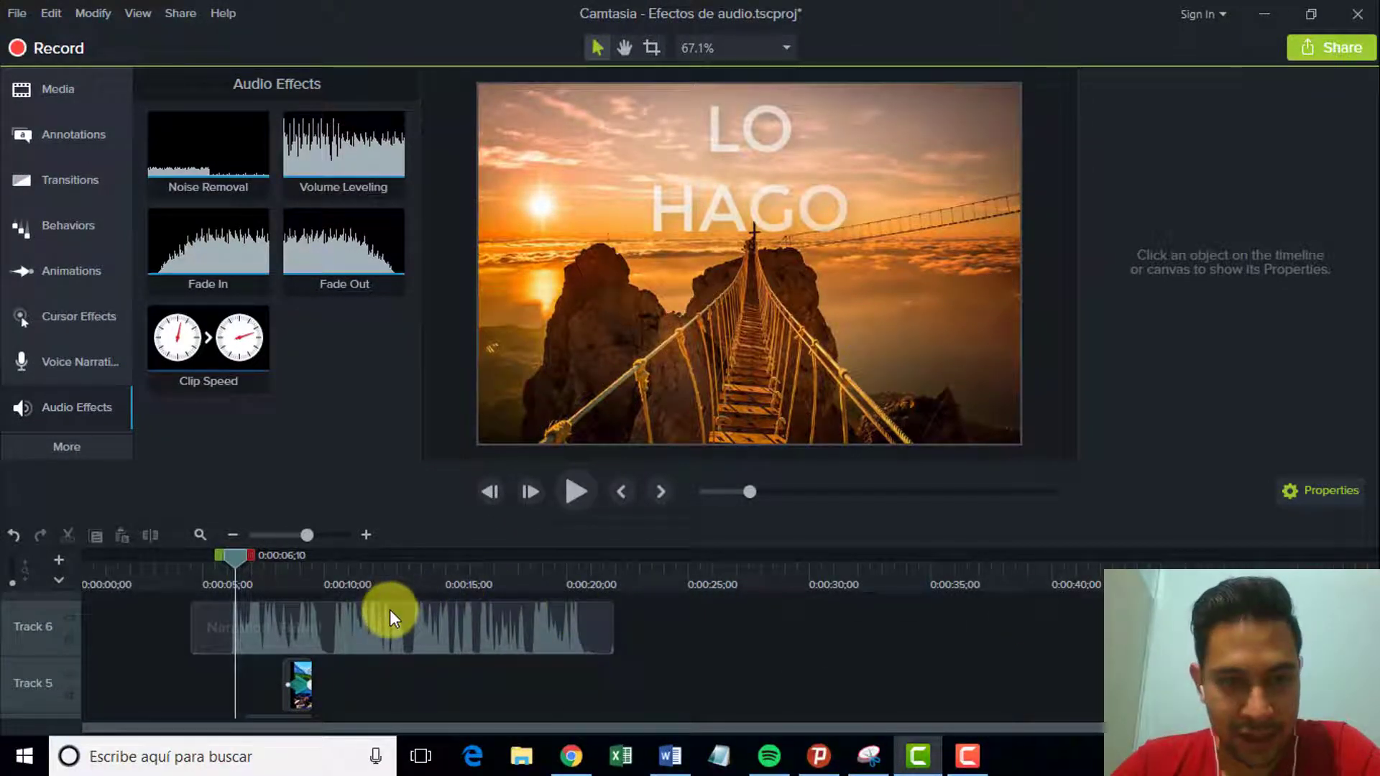
Import the audio file "17 David Bulla - Highlife.mp3" from the 16-20 Musica sin Copyright folder into the Media Bin
scroll(392, 616, up, 2)
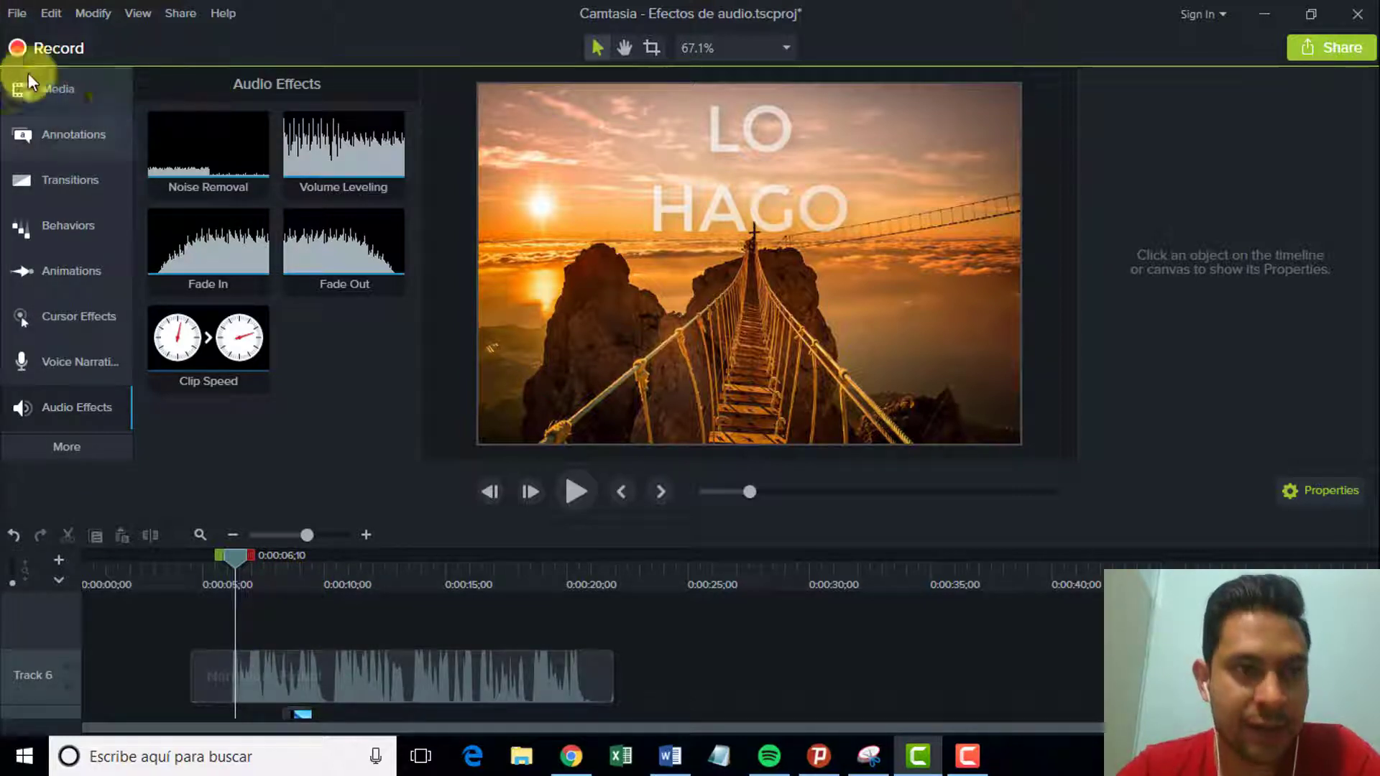
click(56, 85)
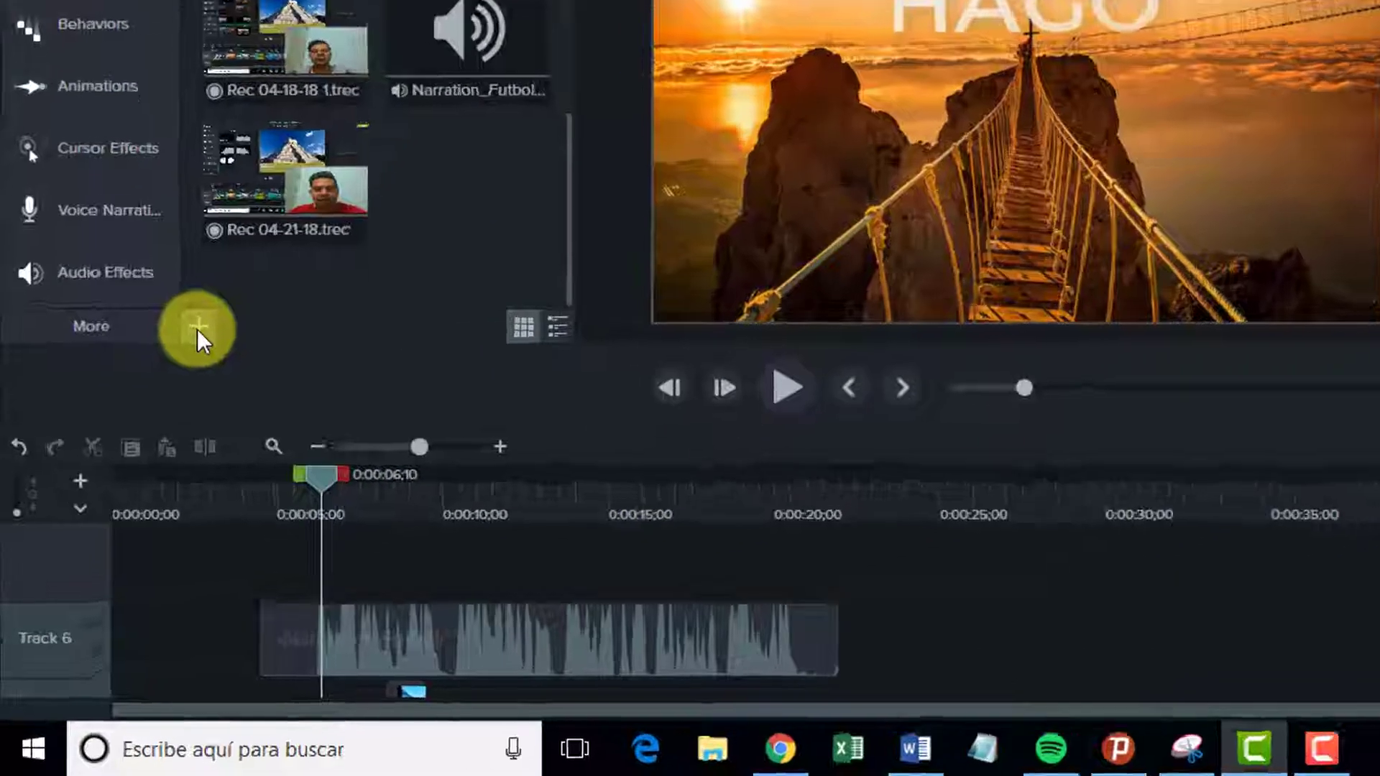
click(148, 449)
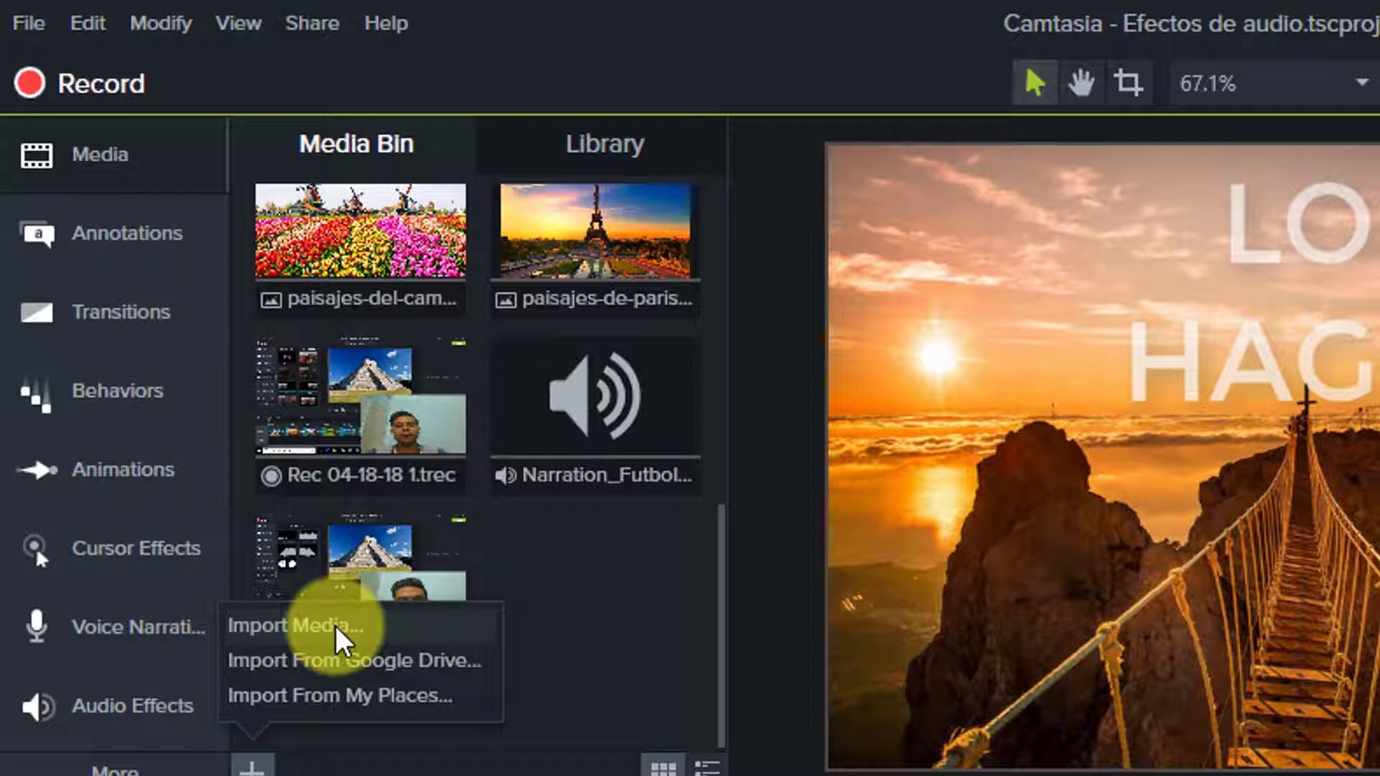
click(338, 637)
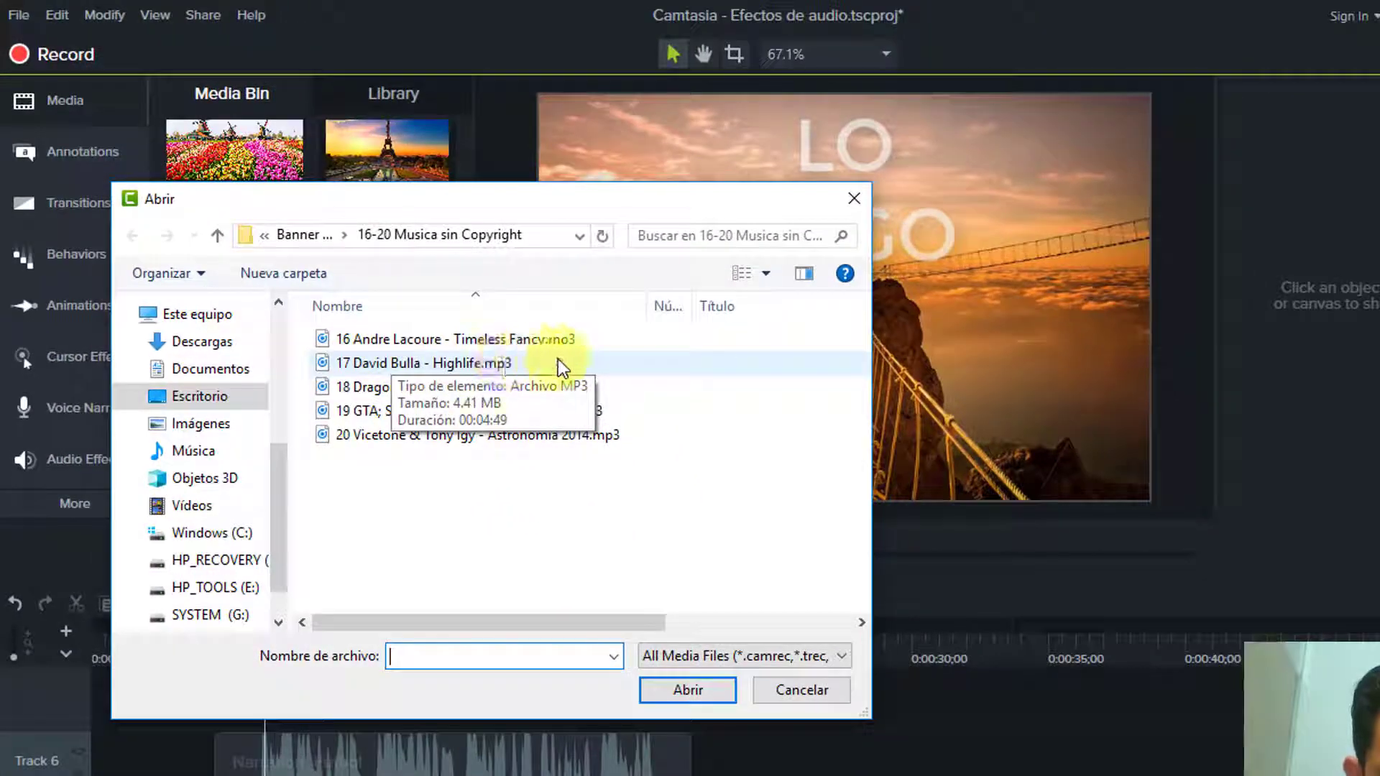
click(477, 362)
click(672, 688)
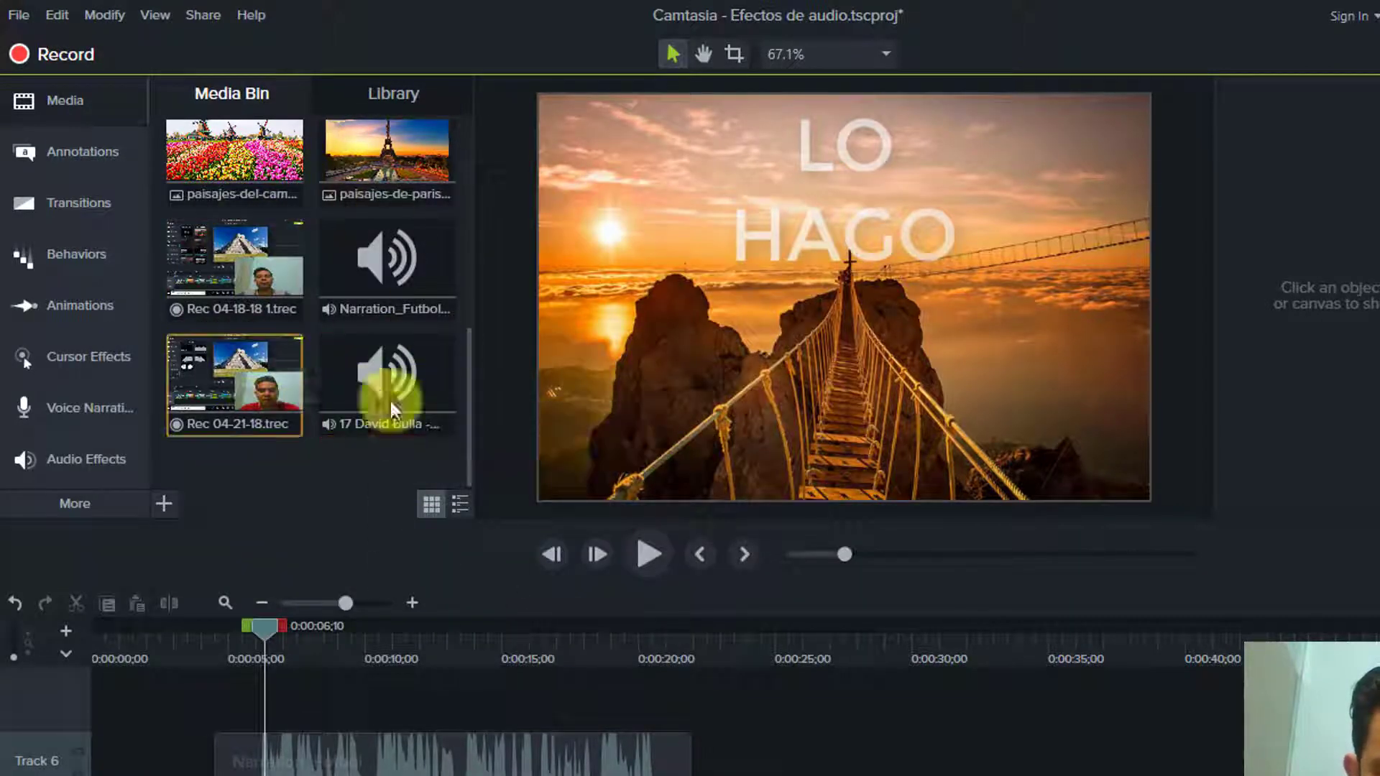
Place the Highlife audio on a new track above Track 6, starting at 0:00:00;00
drag(271, 419, 309, 487)
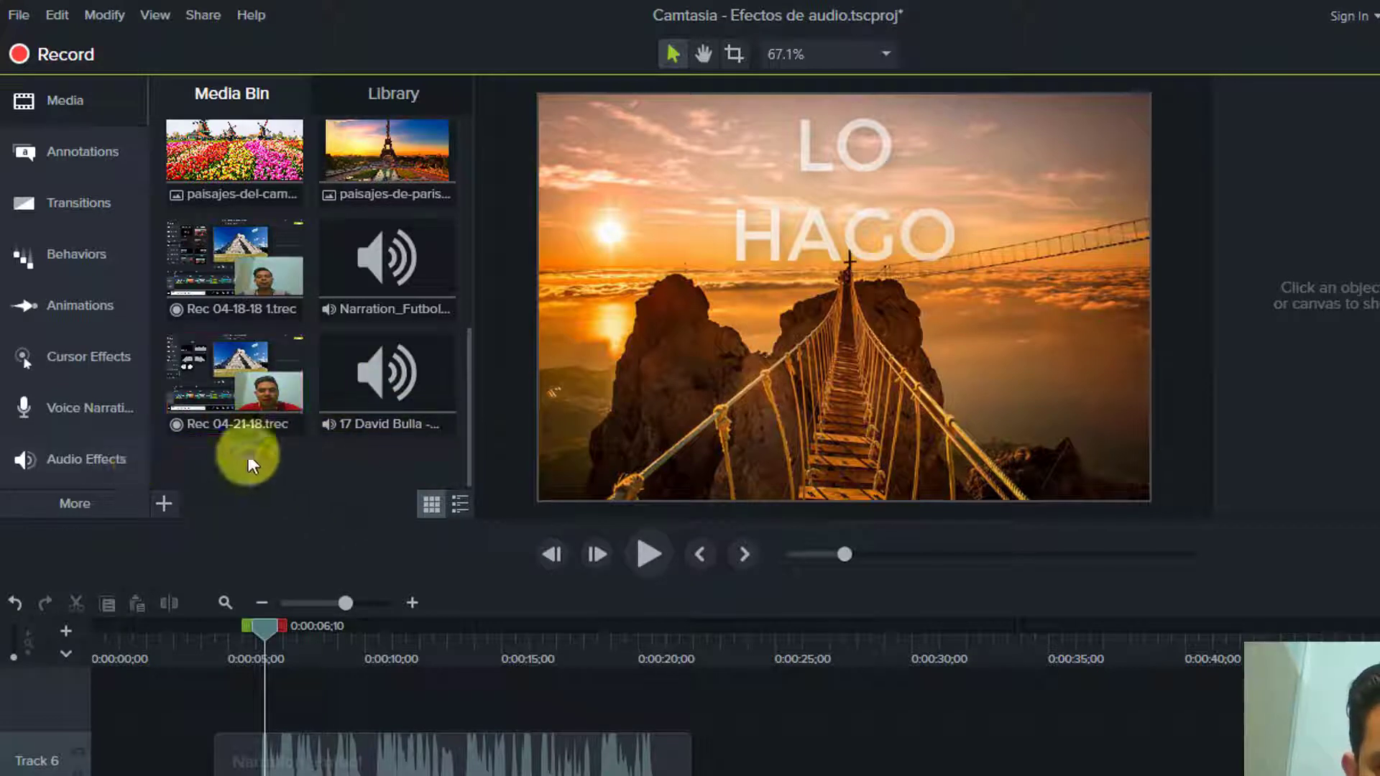
click(366, 392)
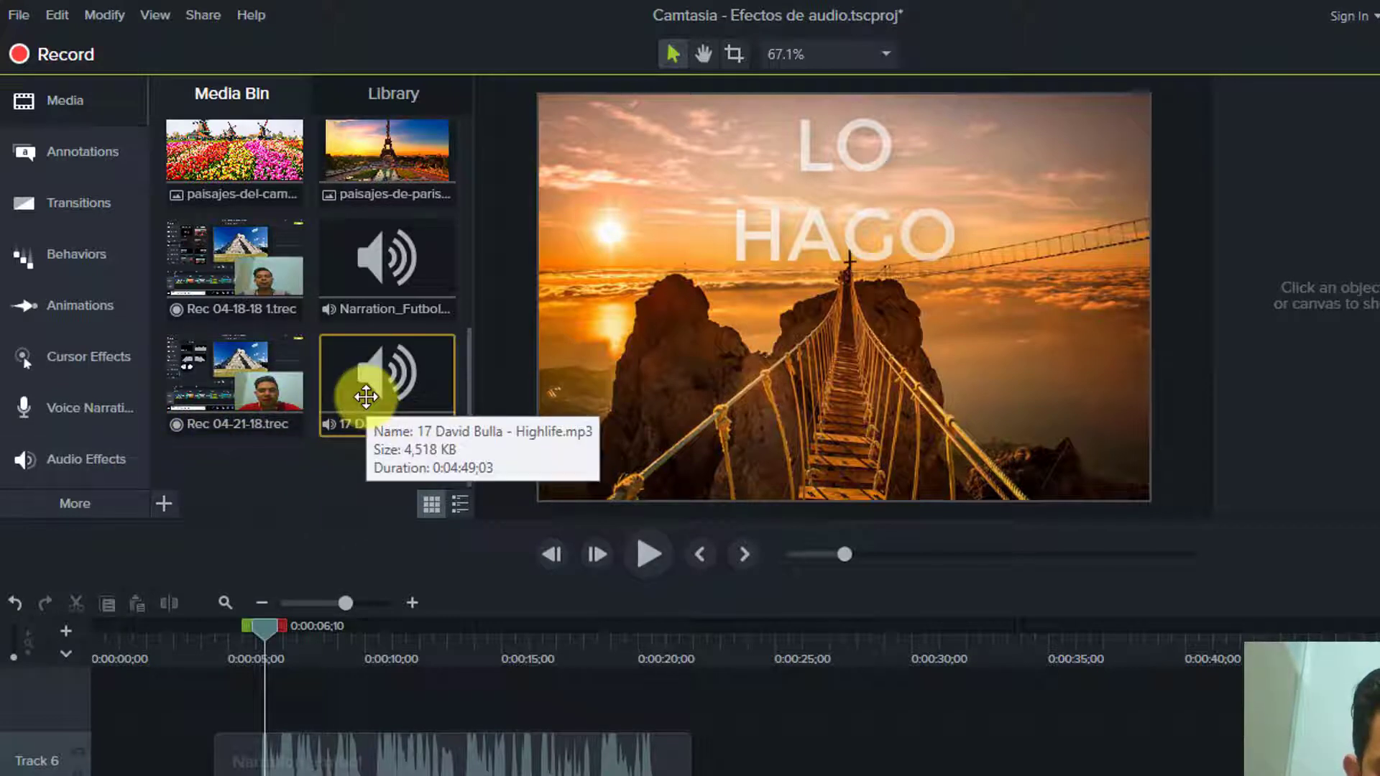
drag(381, 374, 628, 718)
drag(286, 690, 22, 680)
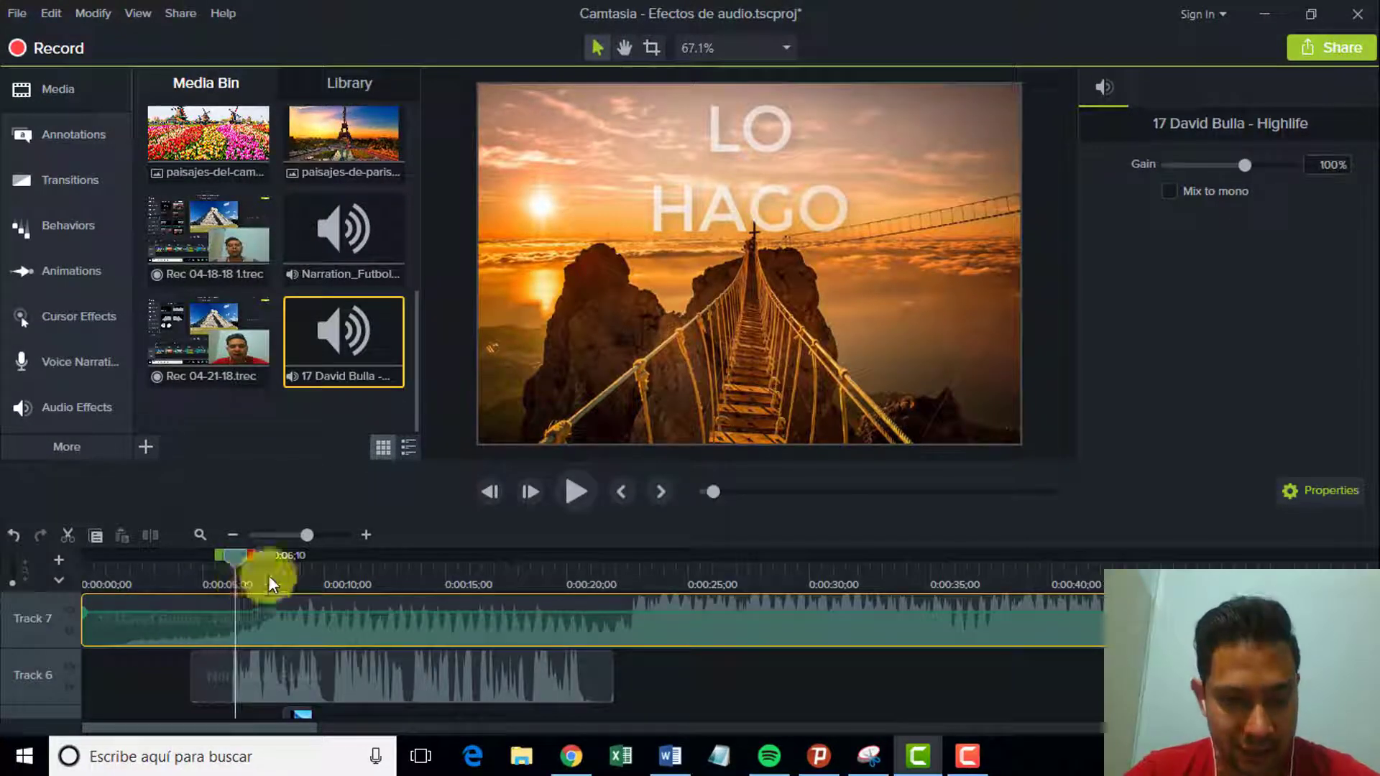
Play the timeline from 0:00:00;00 to listen to the music together with the video
scroll(517, 645, down, 2)
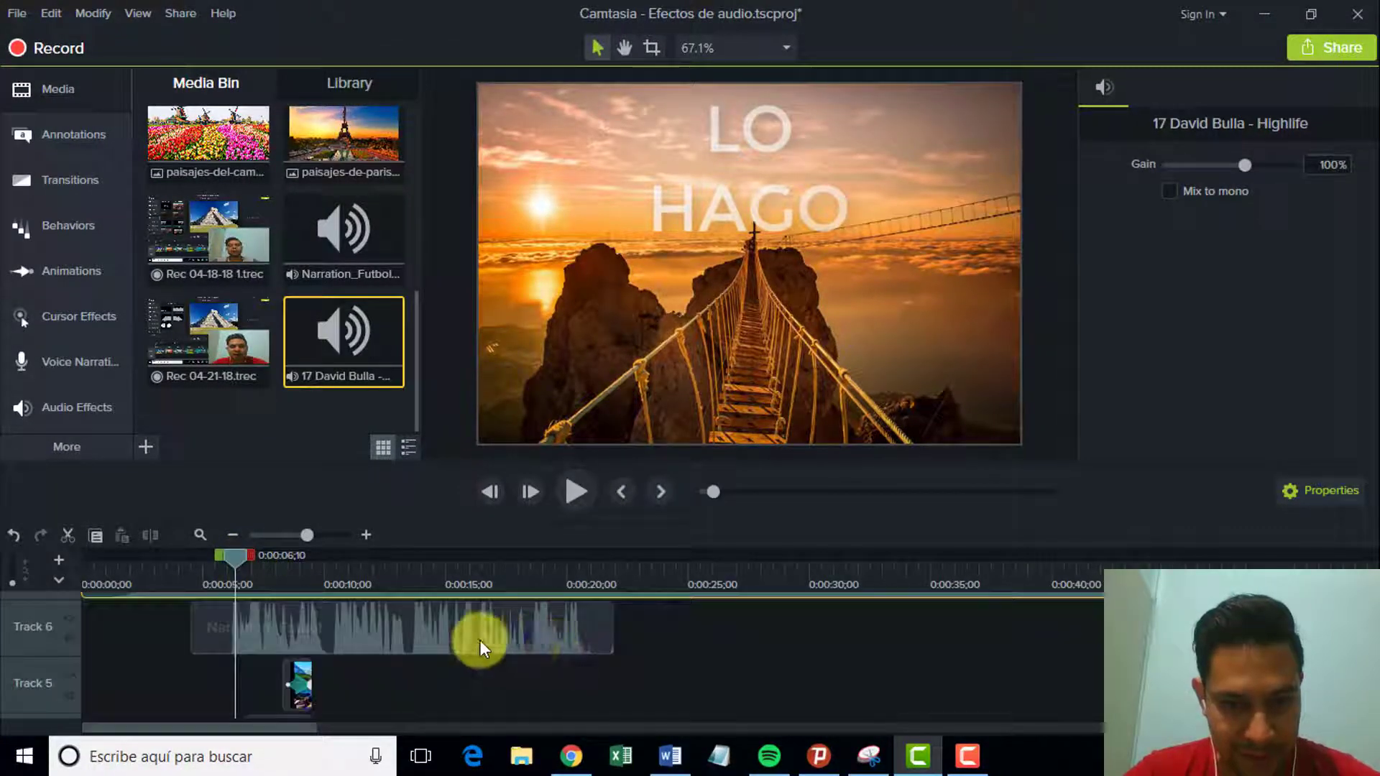
scroll(480, 640, up, 3)
drag(235, 566, 41, 582)
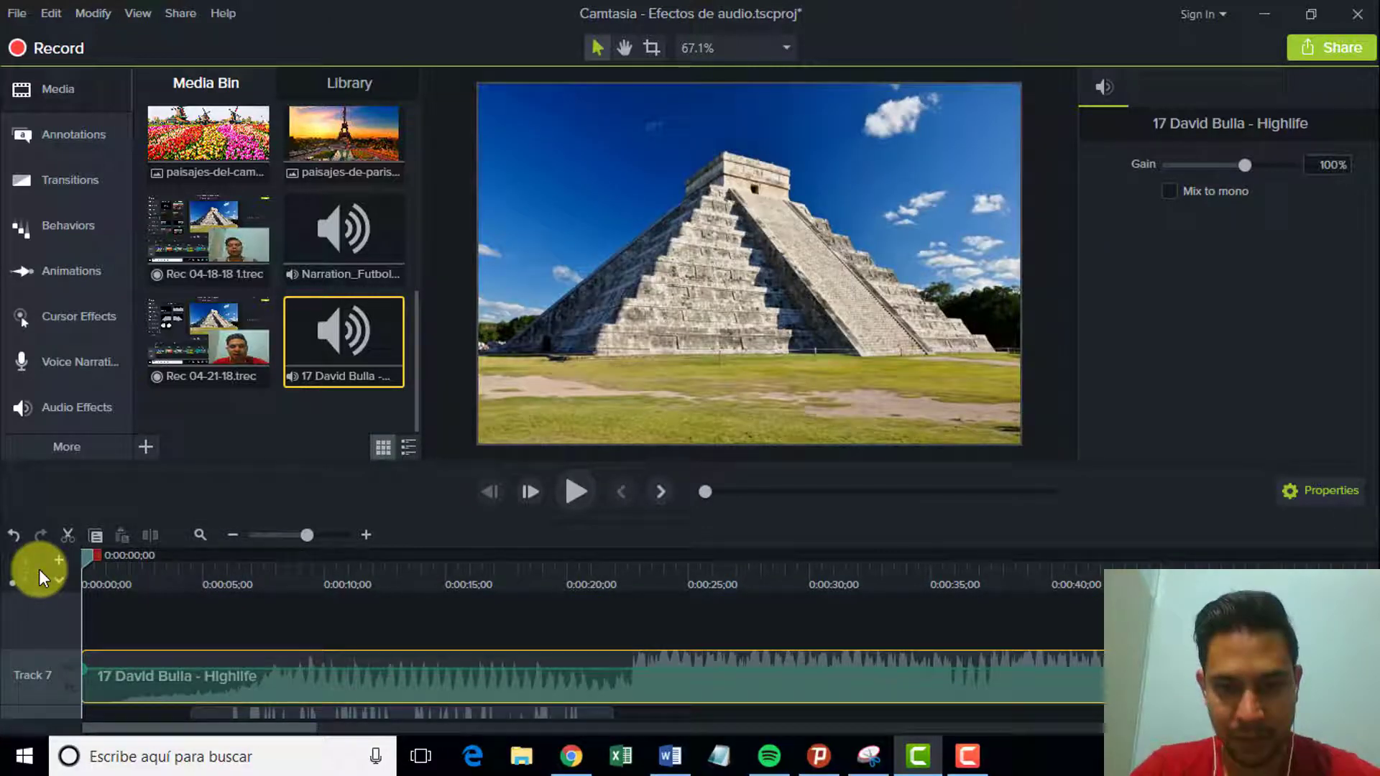
click(582, 501)
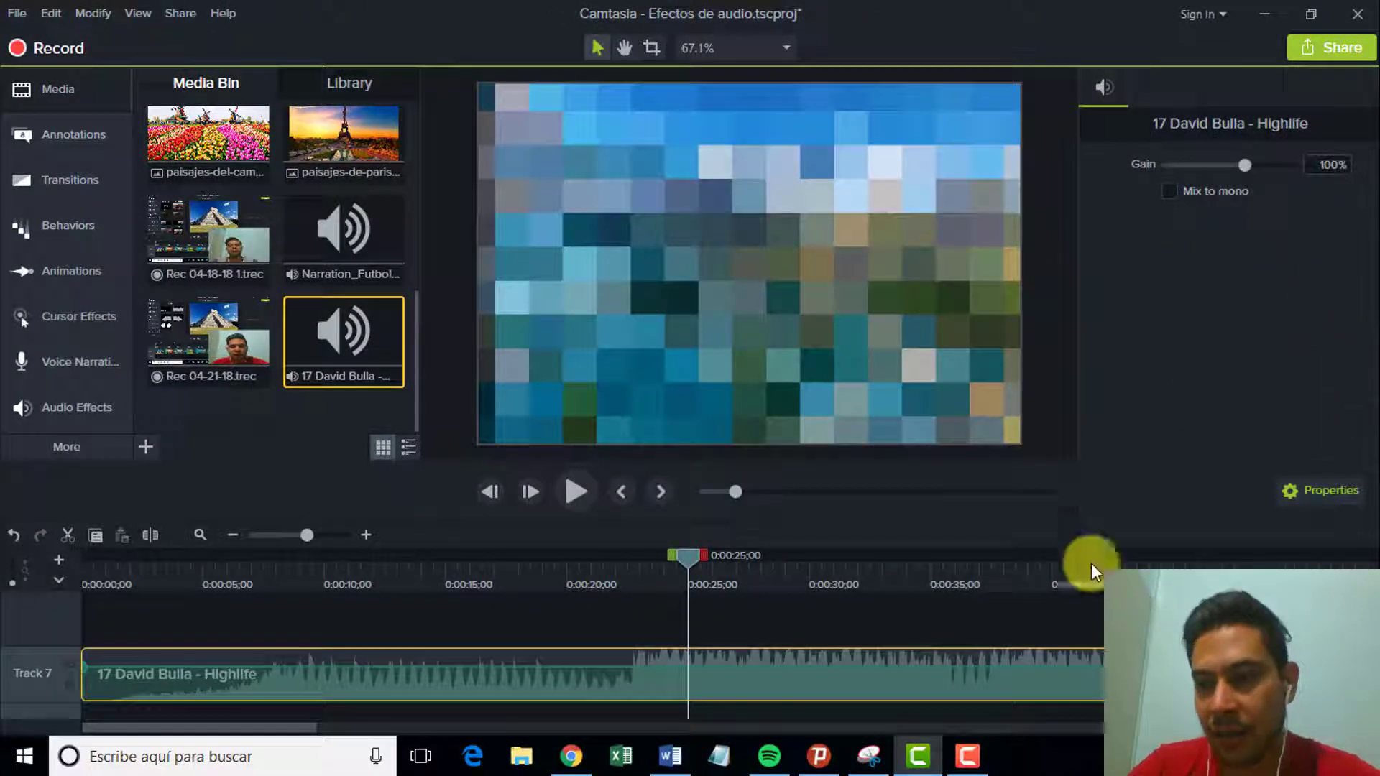
Lower the gain of the Highlife clip on Track 7 to 12%
click(1339, 493)
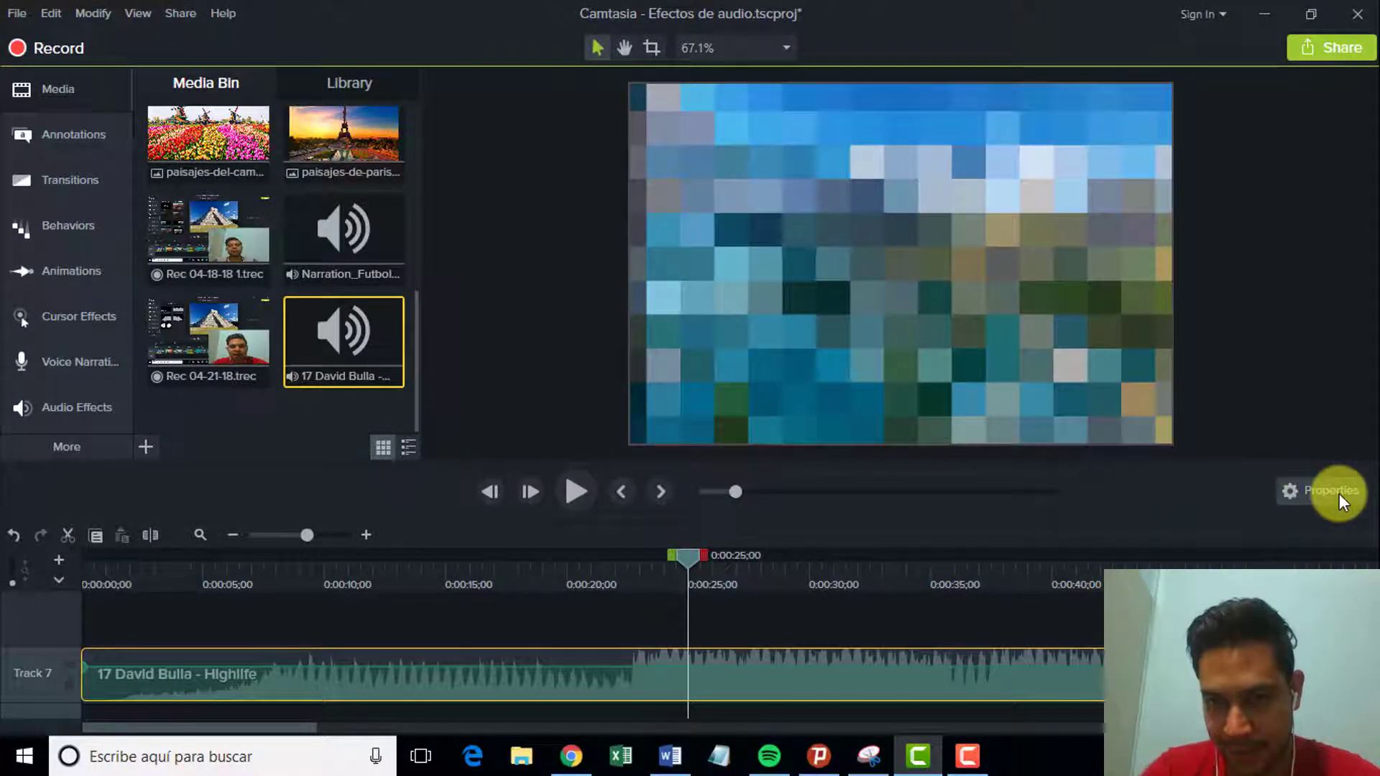
click(1340, 494)
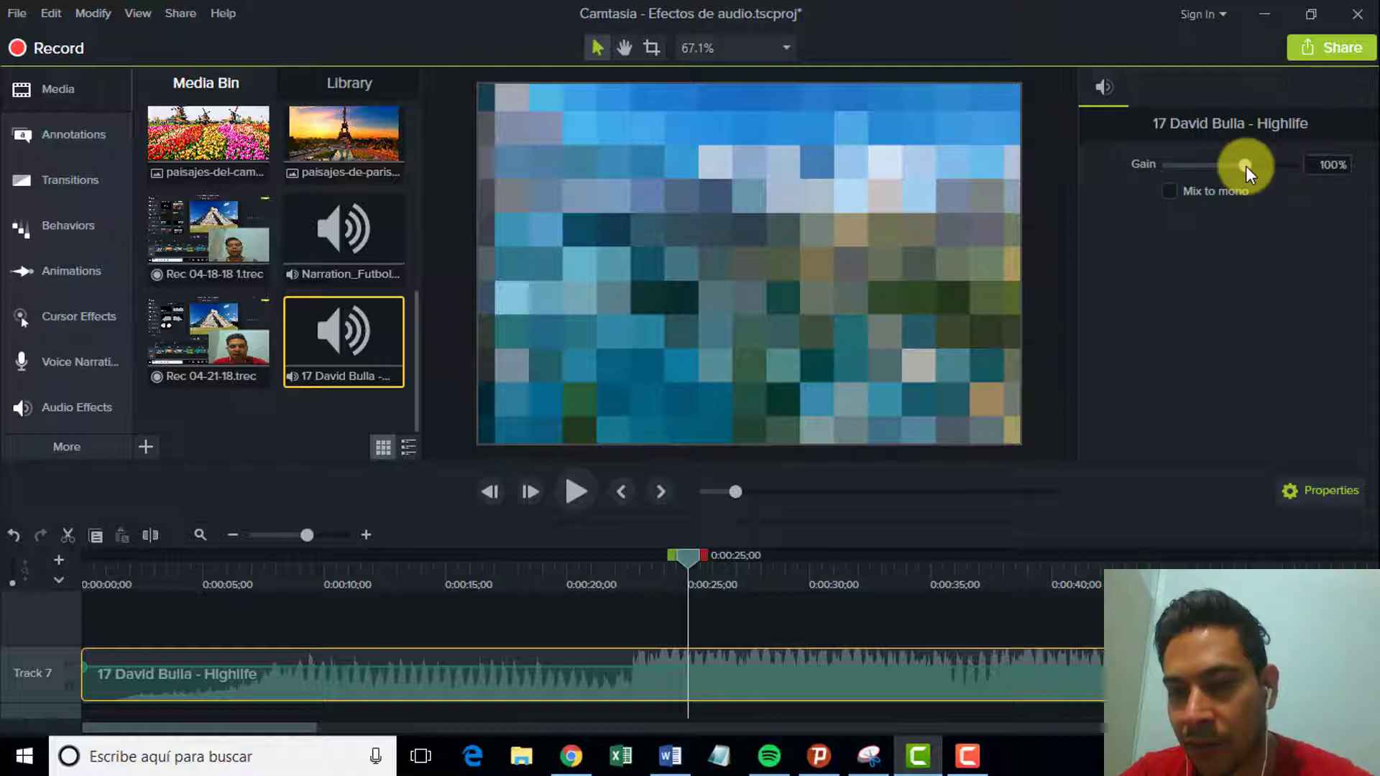
drag(1245, 166, 1195, 166)
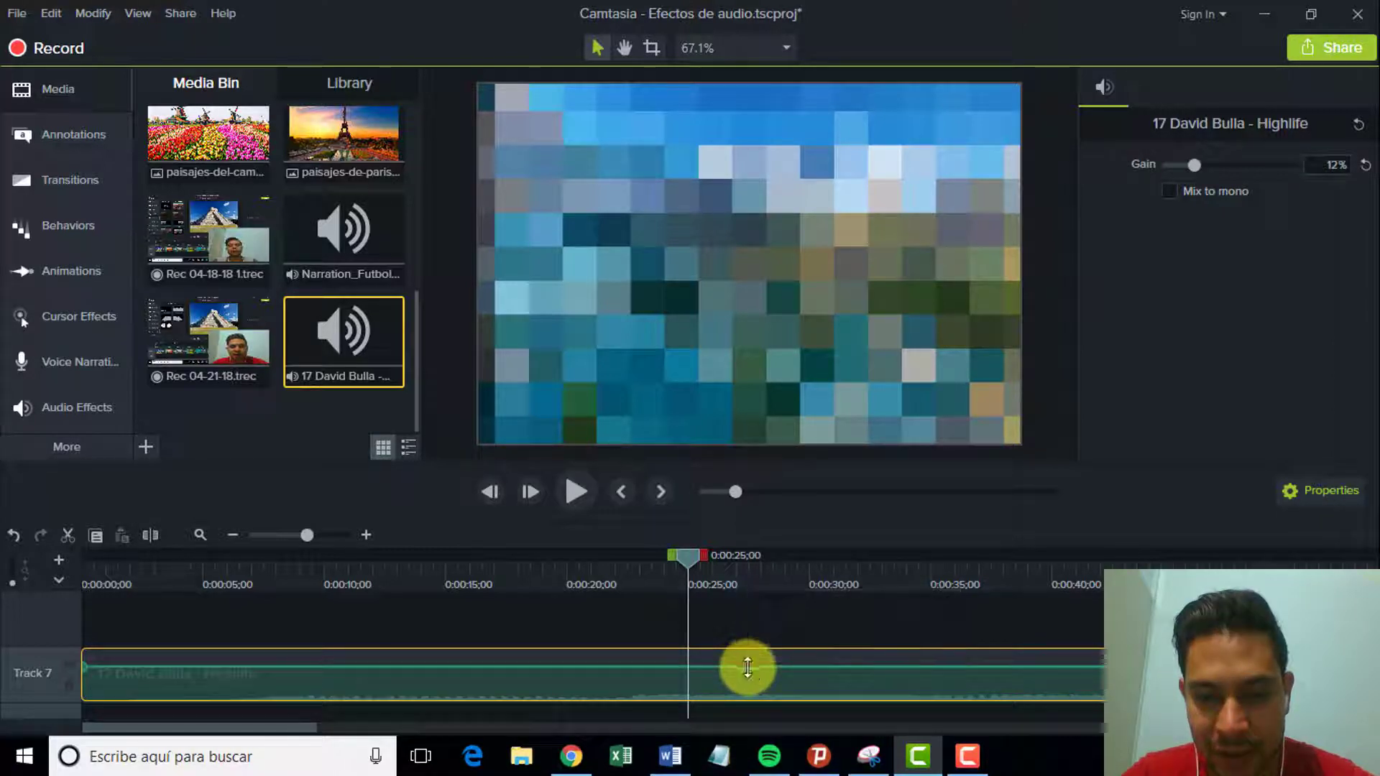
Raise the Highlife clip's volume level on the timeline and set its gain to 67%
drag(747, 667, 754, 637)
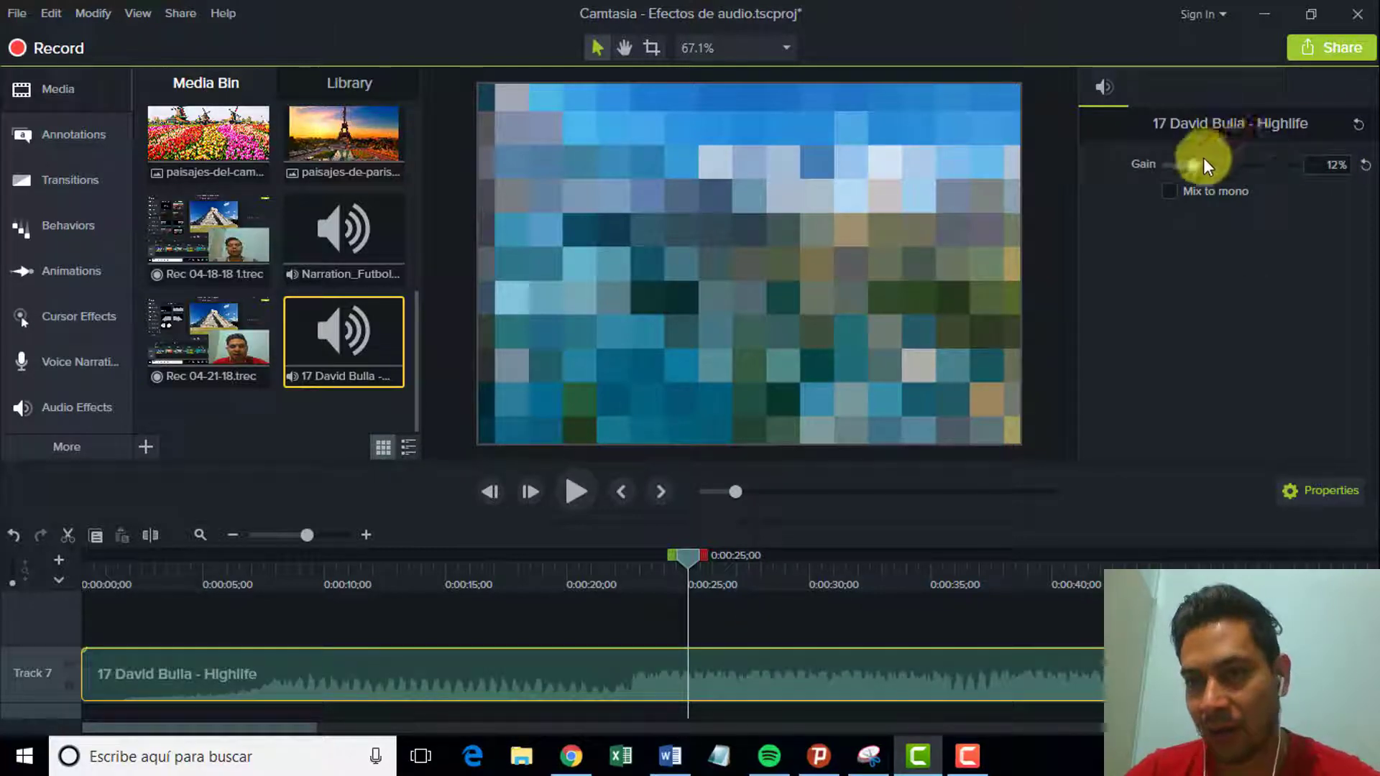
drag(1196, 165, 1235, 160)
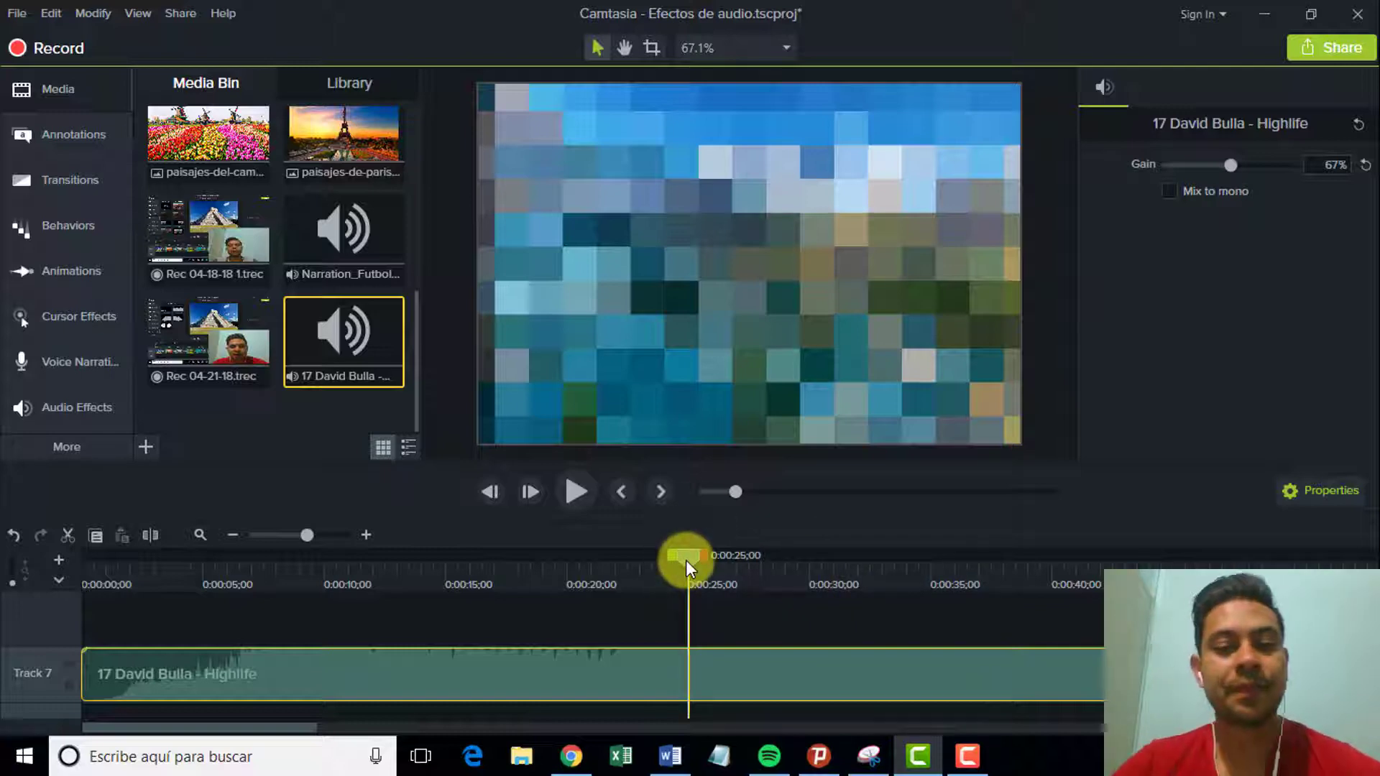
Play back the first ten seconds or so of the timeline to check the music volume, then stop playback
drag(686, 559, 125, 577)
key(space)
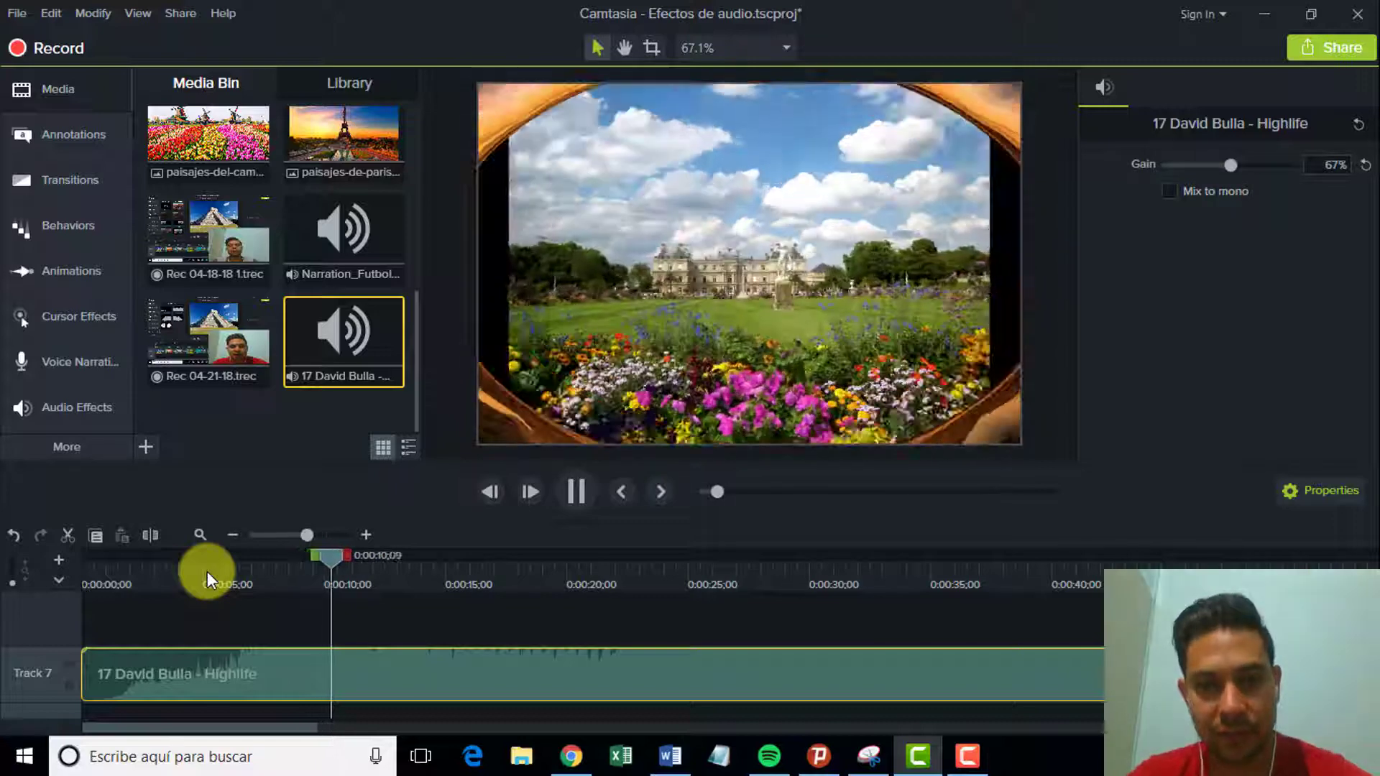
key(space)
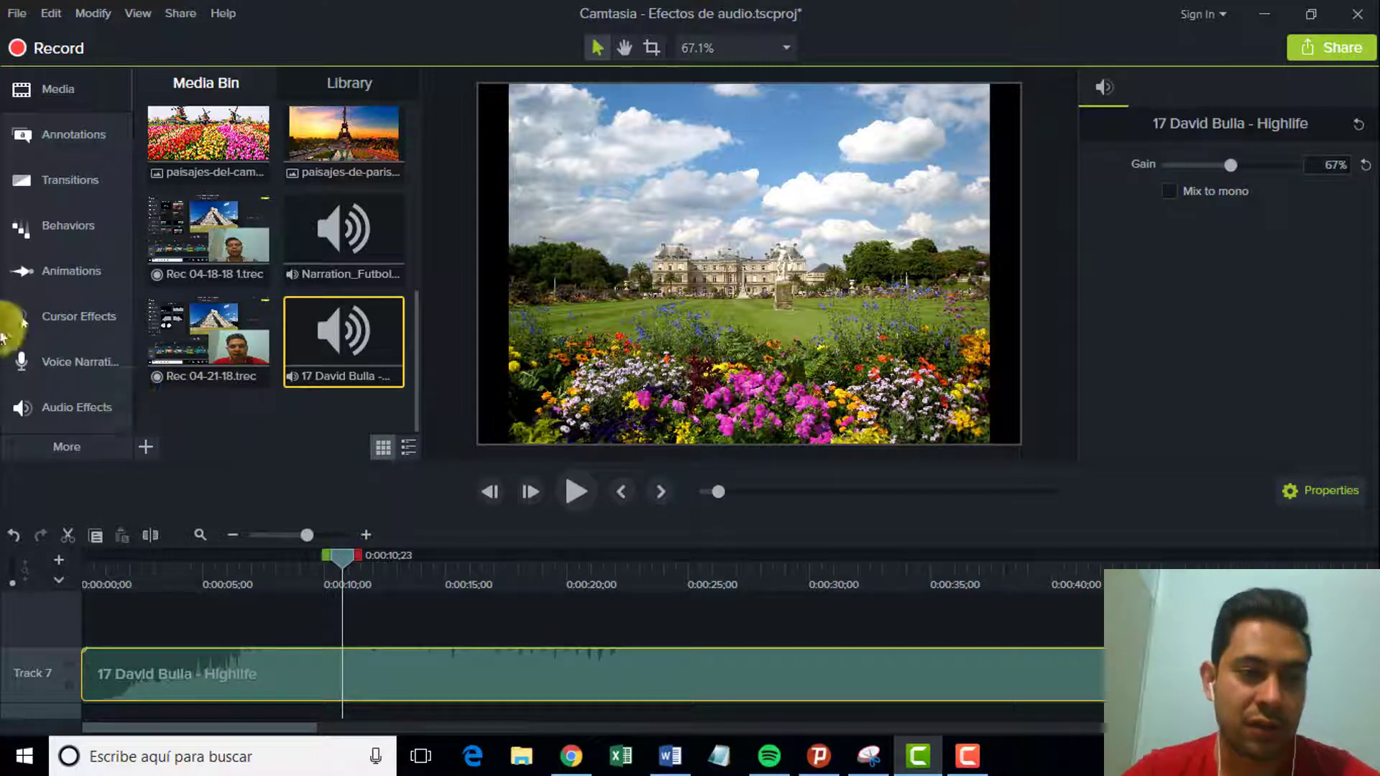
Apply the Fade In audio effect to the Highlife clip on Track 7 and return the playhead to the start
click(49, 408)
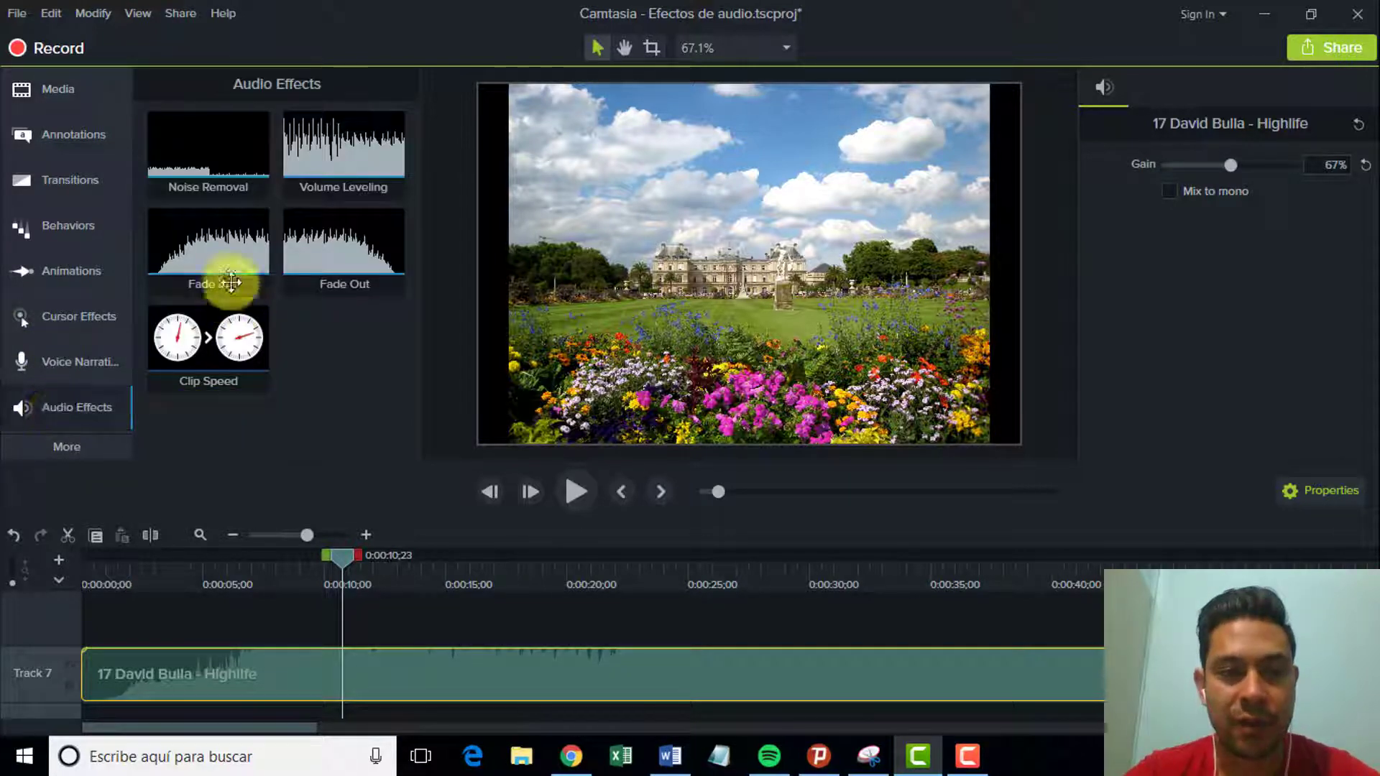
drag(226, 272, 251, 688)
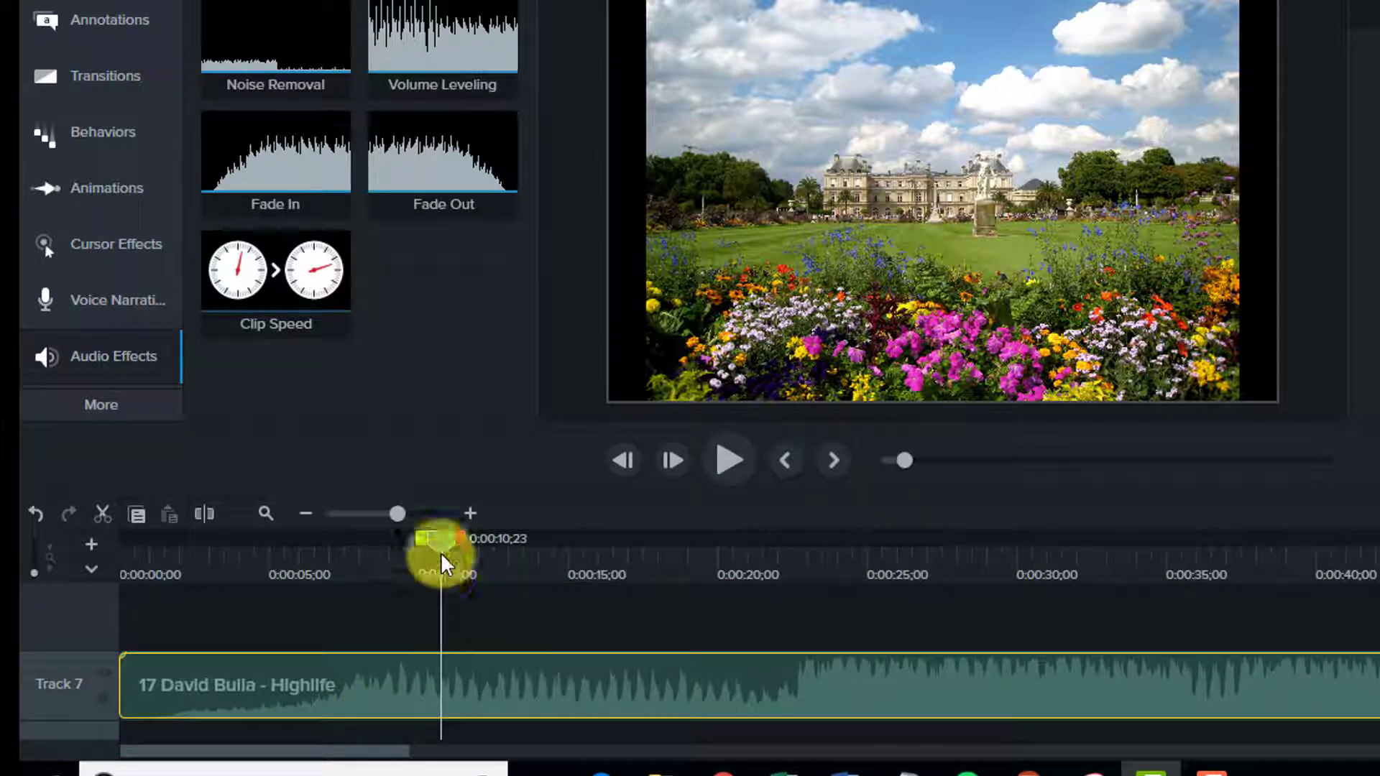
drag(443, 555, 117, 653)
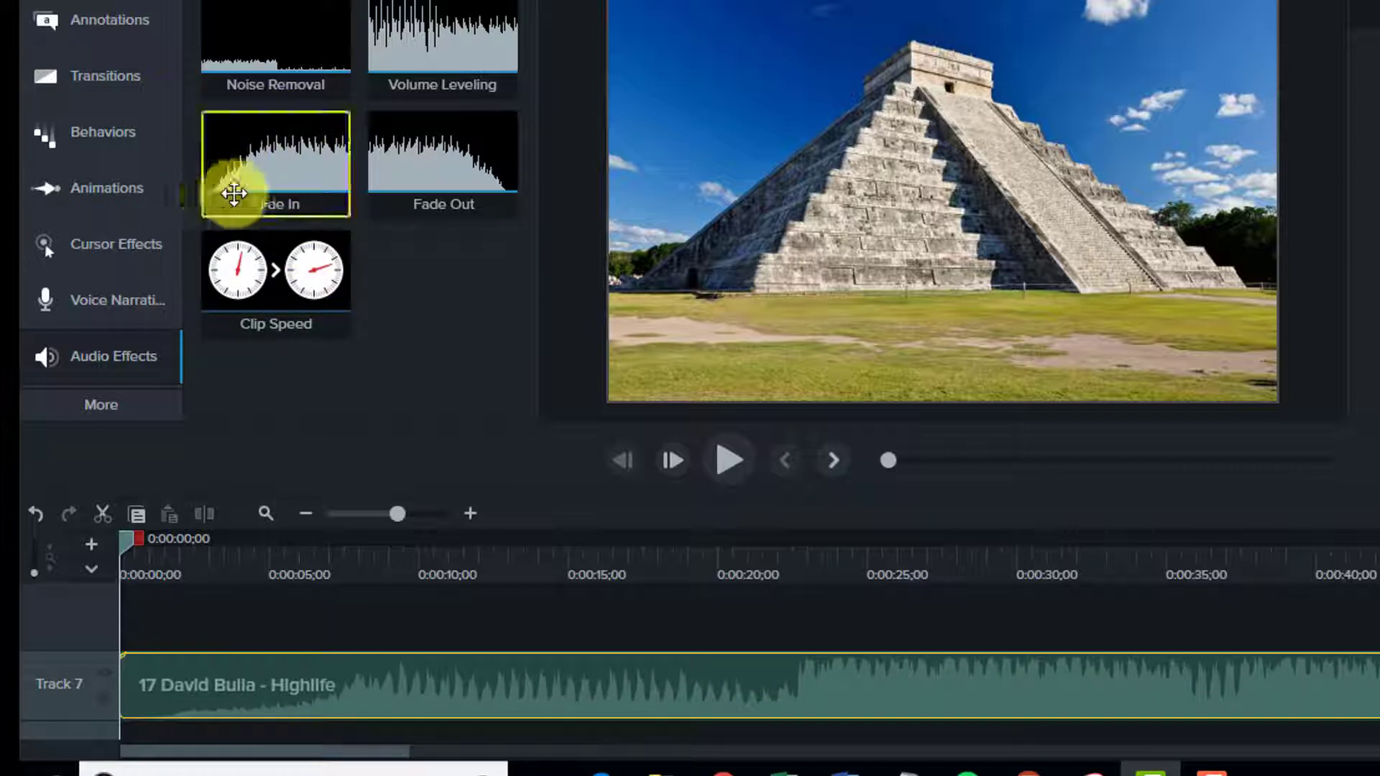
drag(305, 154, 322, 683)
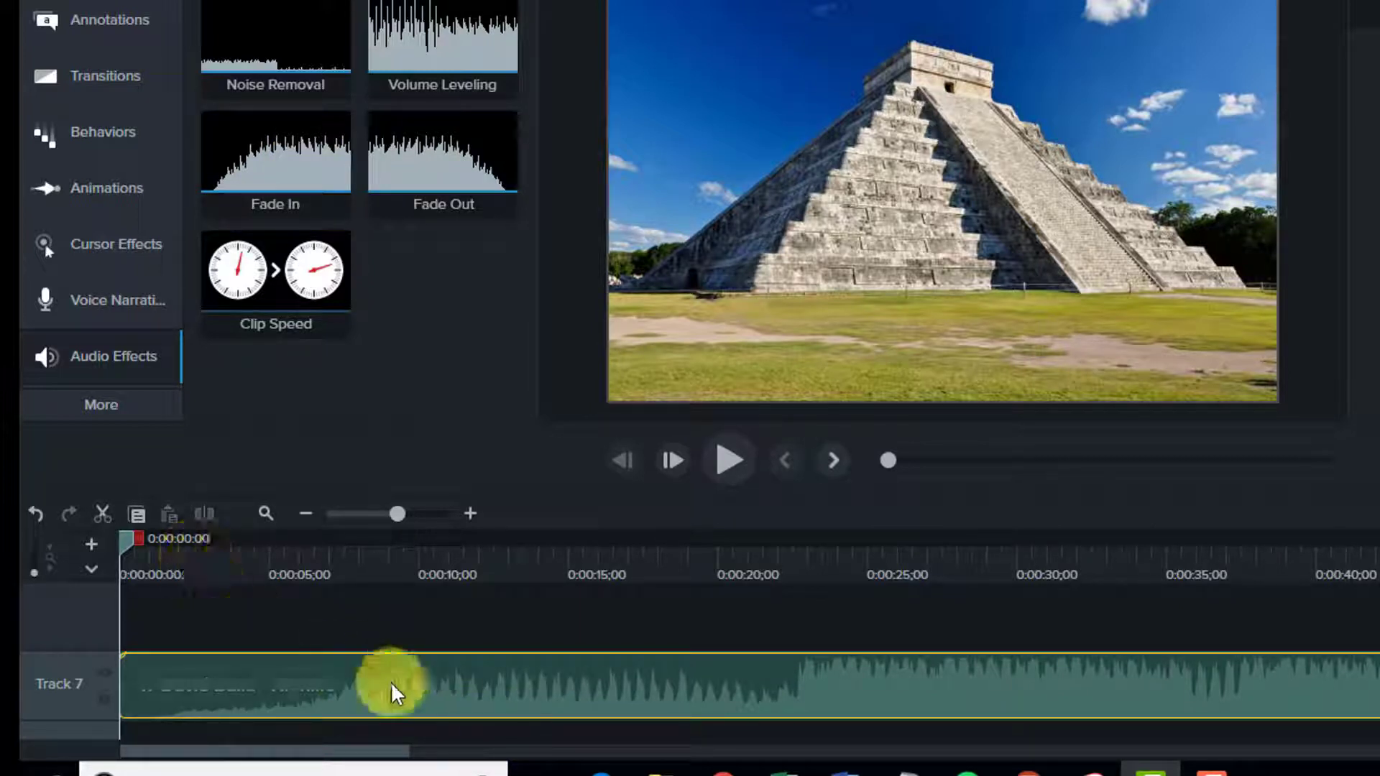
Listen to the clip's opening from the start to about 0:00:25, and scrub through the section up to about 0:00:37
key(space)
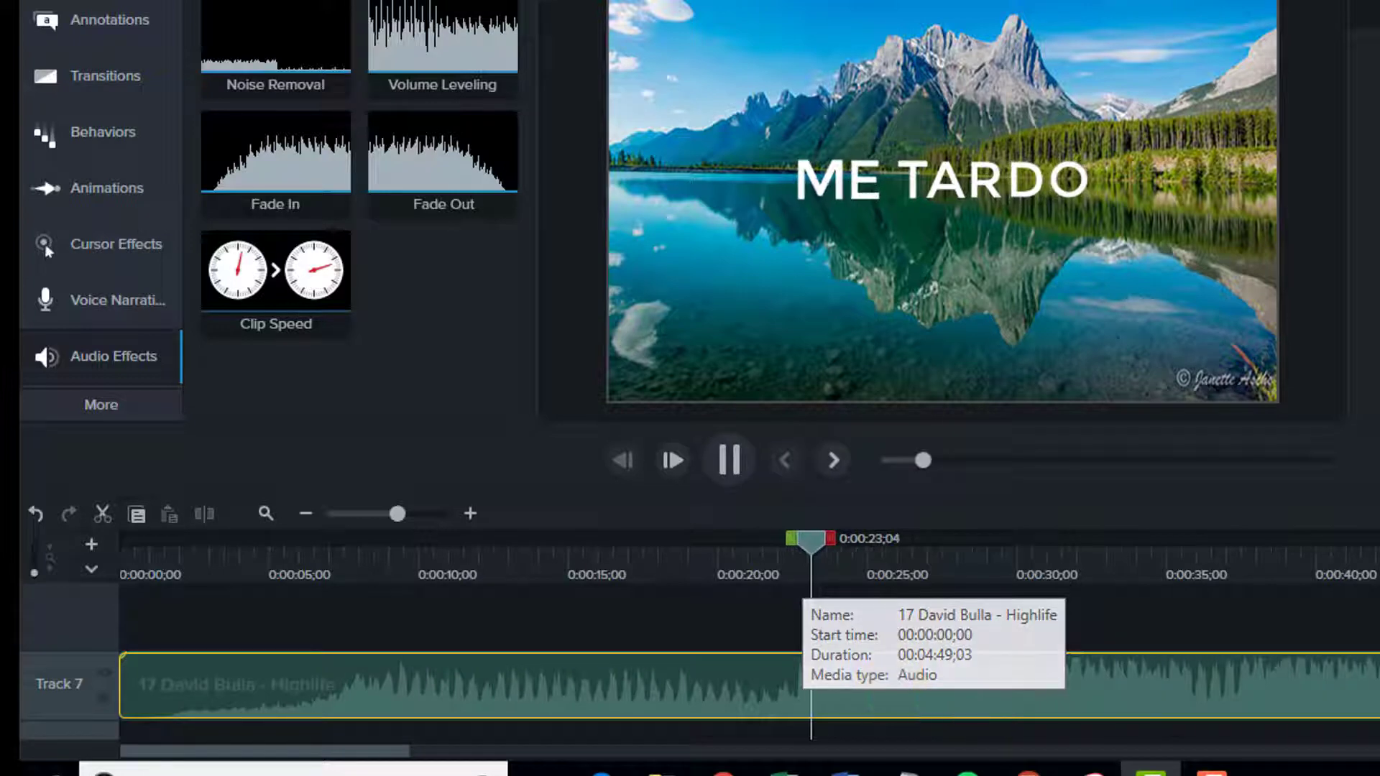
click(746, 478)
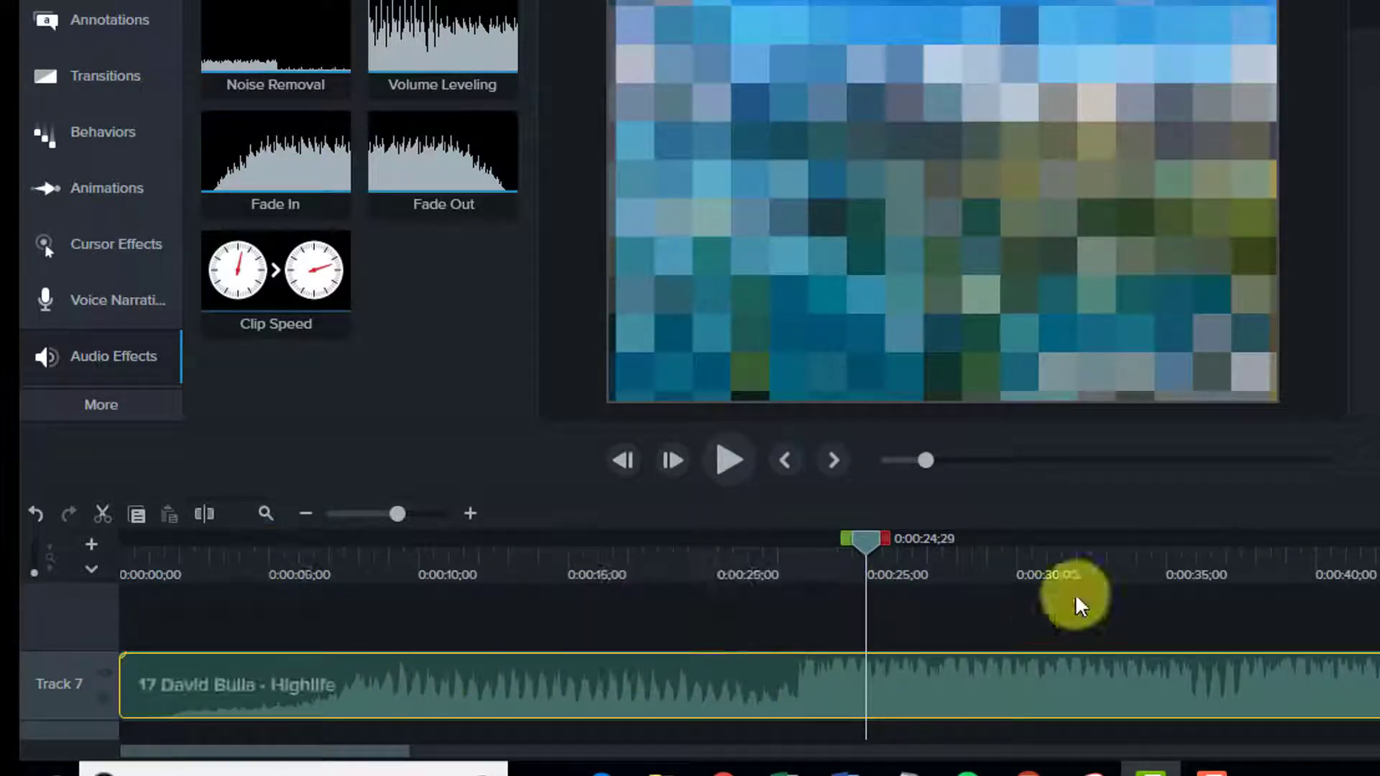
drag(876, 546, 1244, 606)
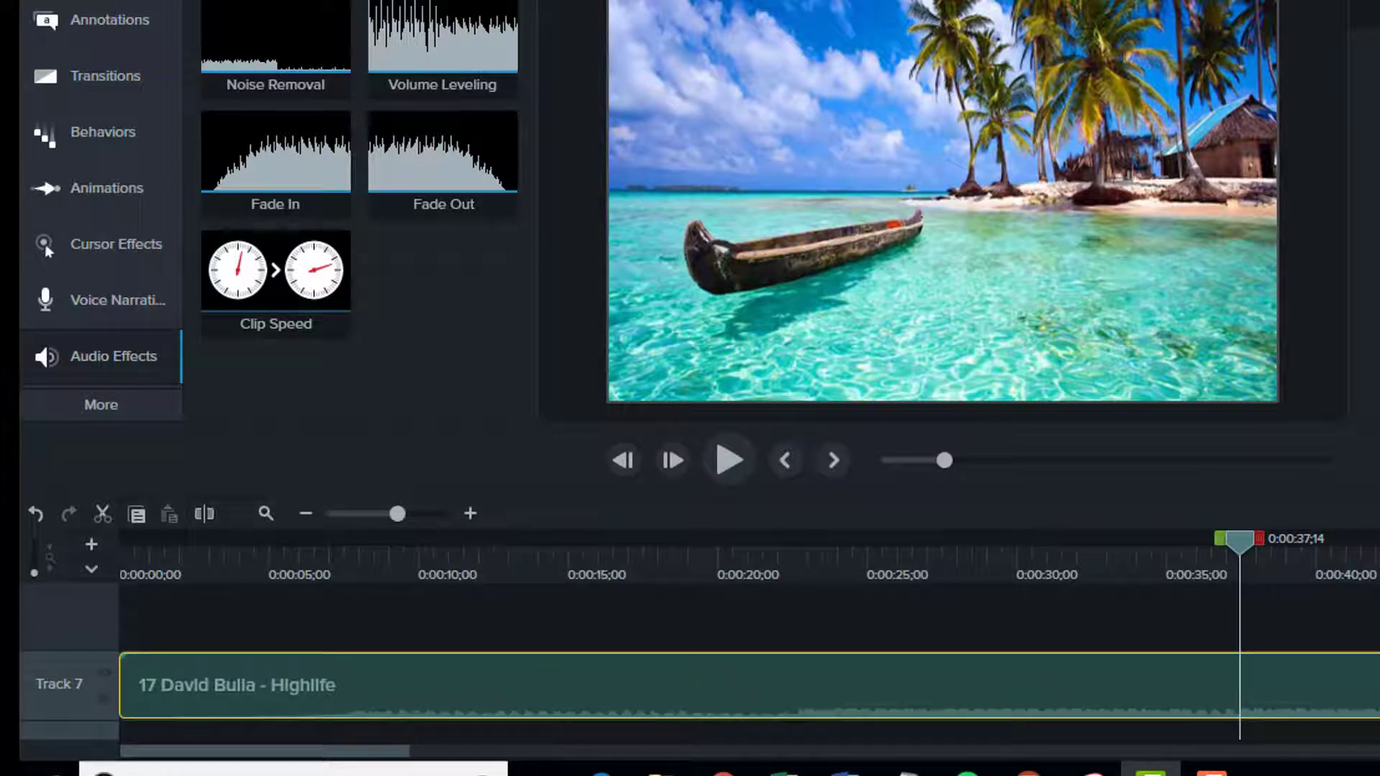
drag(1232, 549, 818, 665)
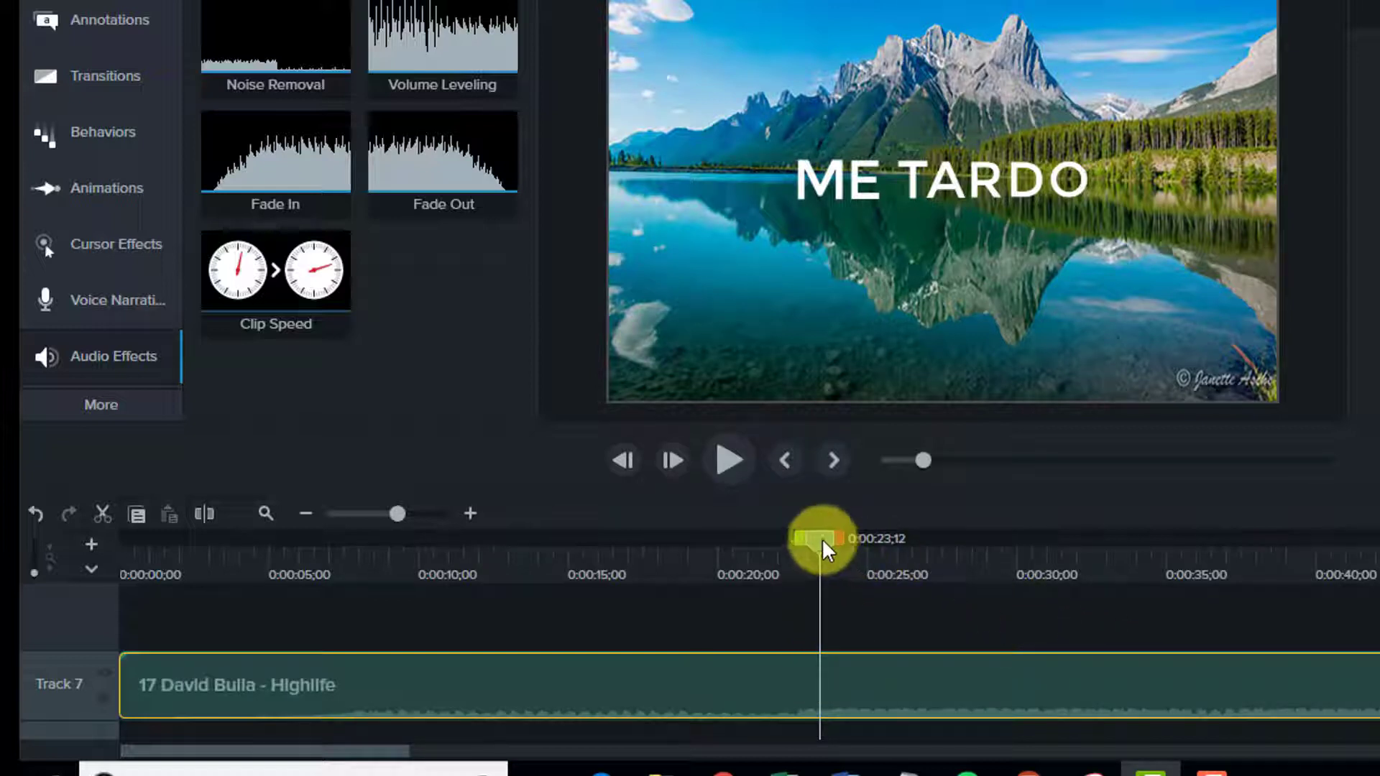
drag(822, 537, 888, 552)
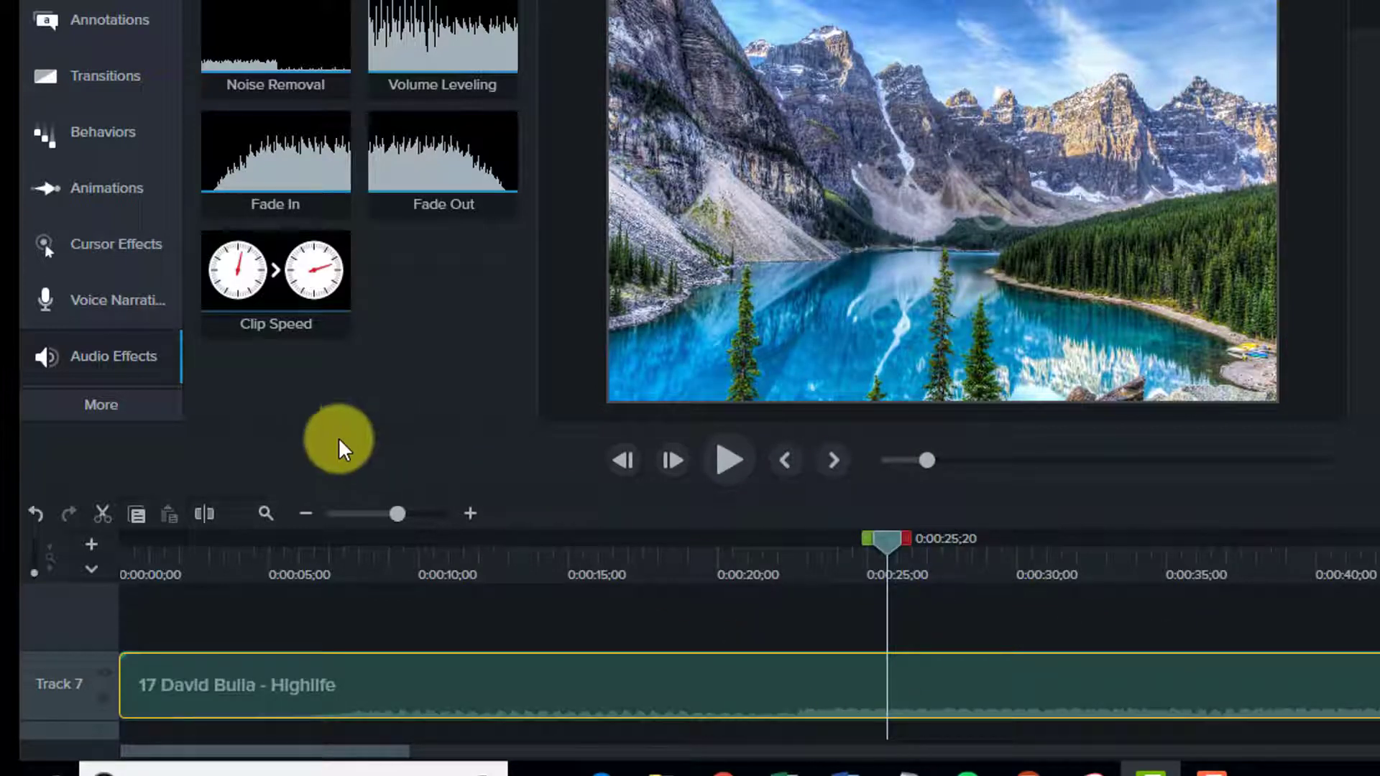
Trim the end of the Highlife clip to just past the 4-minute mark and move the playhead to about 0:03:07
click(306, 513)
click(305, 513)
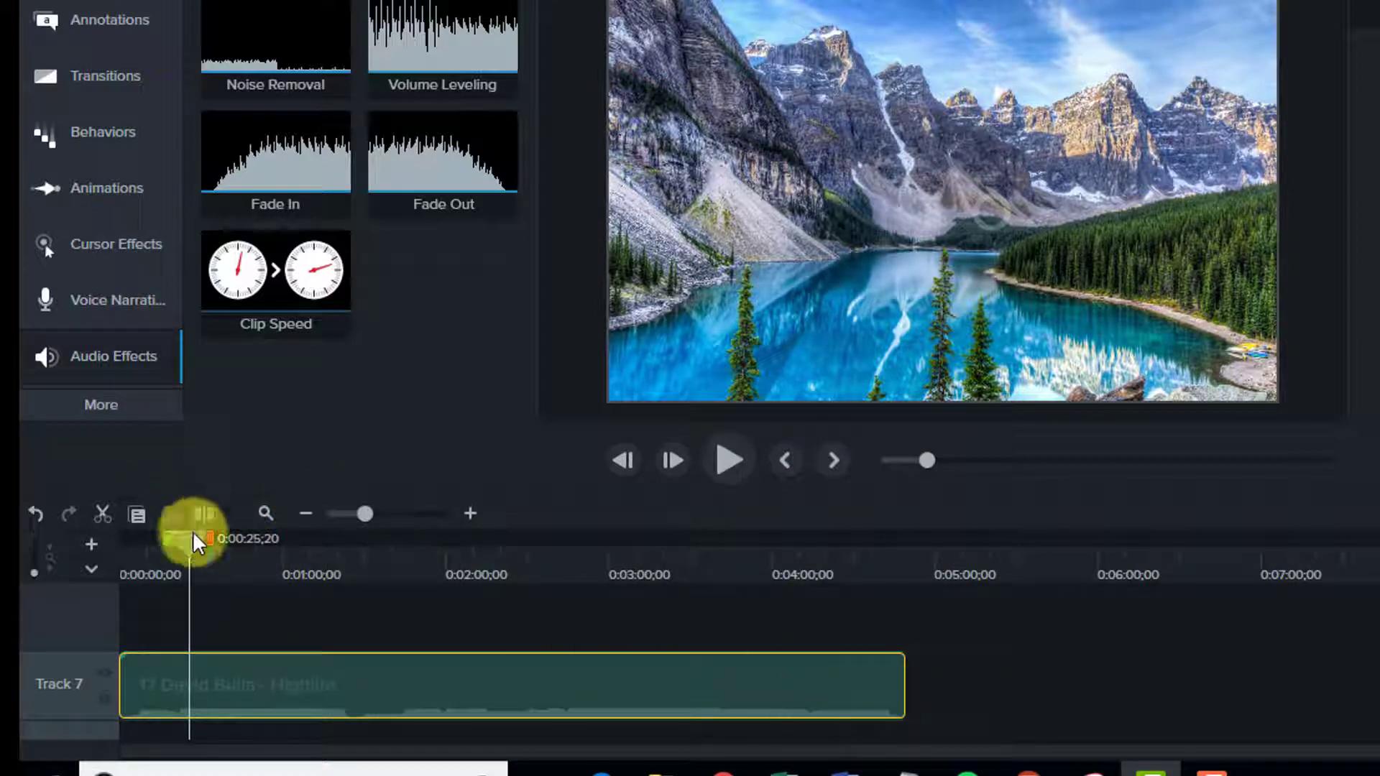
drag(194, 540, 762, 687)
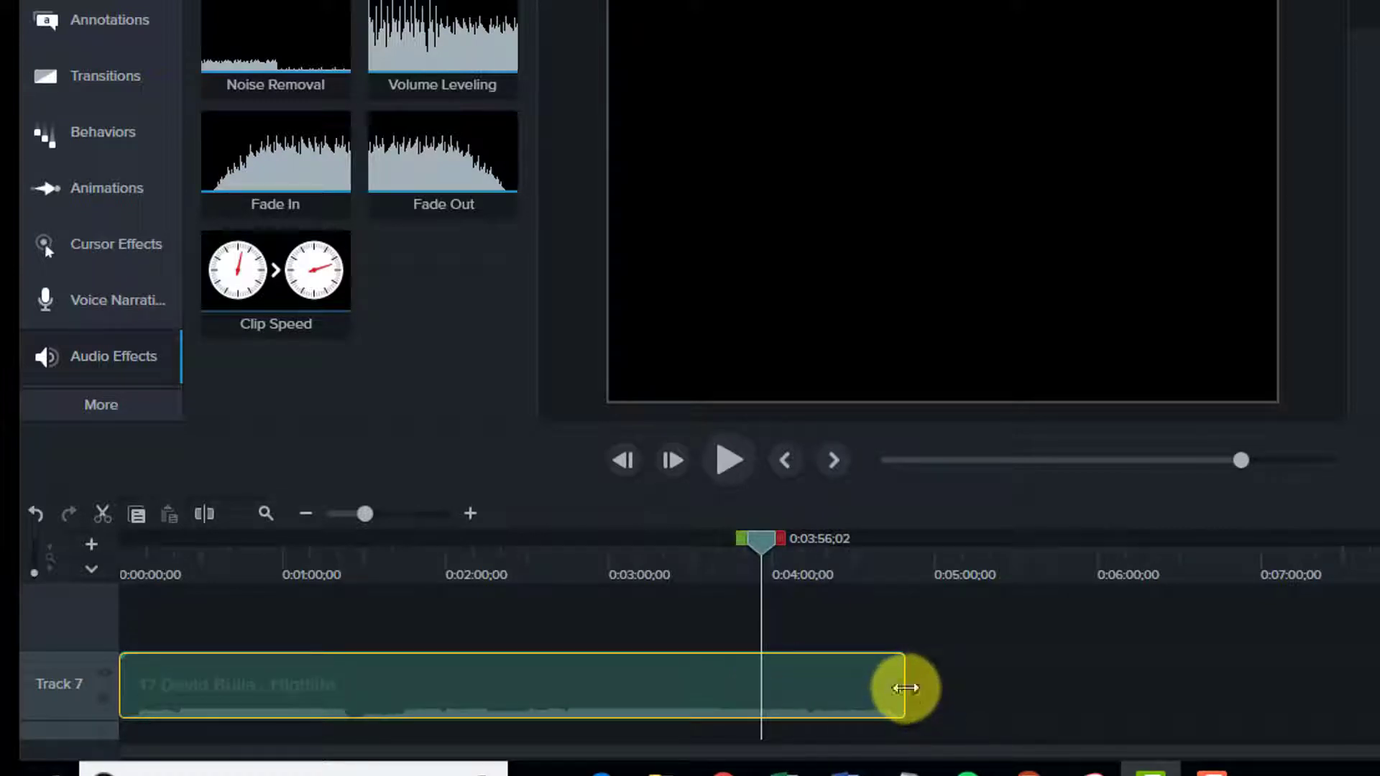
drag(905, 688, 793, 688)
drag(759, 545, 629, 570)
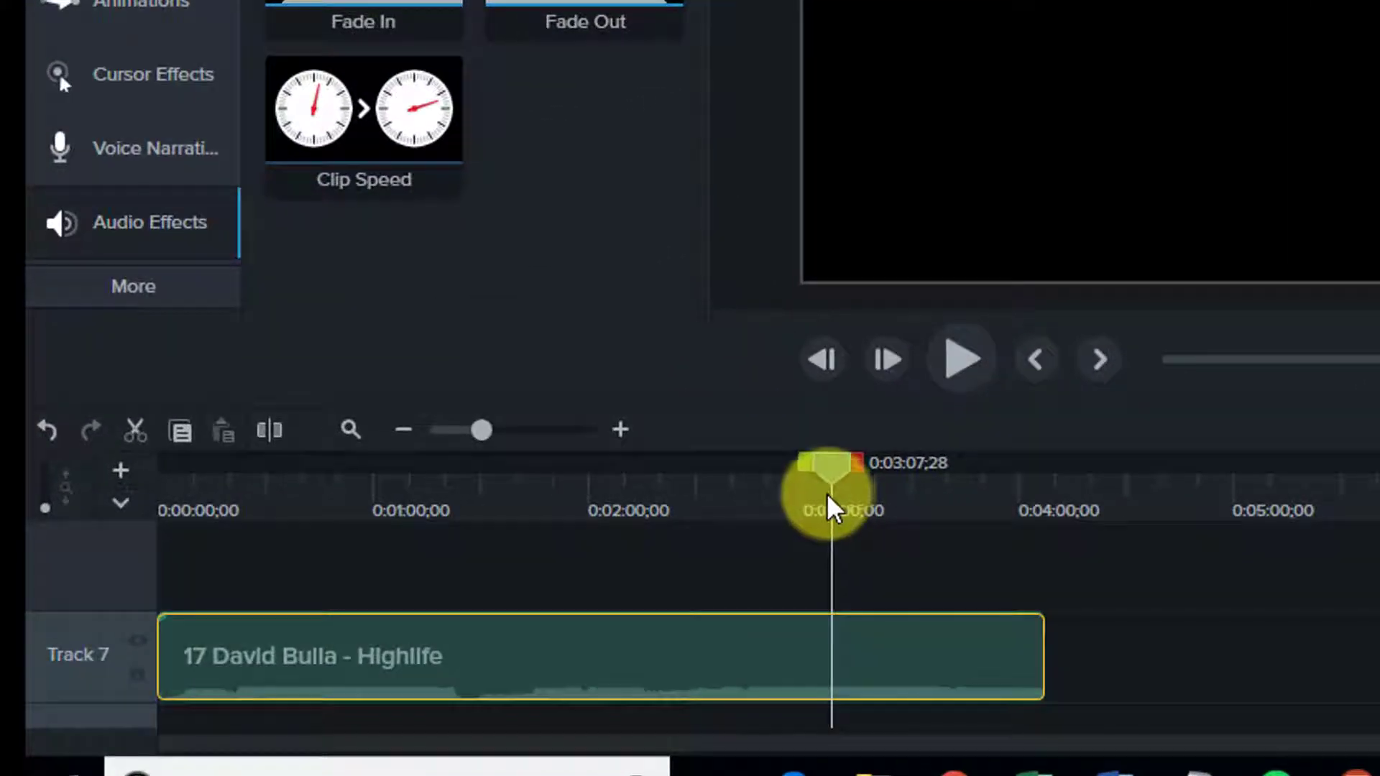
Add the paisajes-de-paris image to Track 6 at about 0:03:00 and enlarge it to 33.3% scale so it fills the canvas
drag(832, 507, 823, 509)
drag(819, 509, 804, 497)
scroll(936, 576, down, 1)
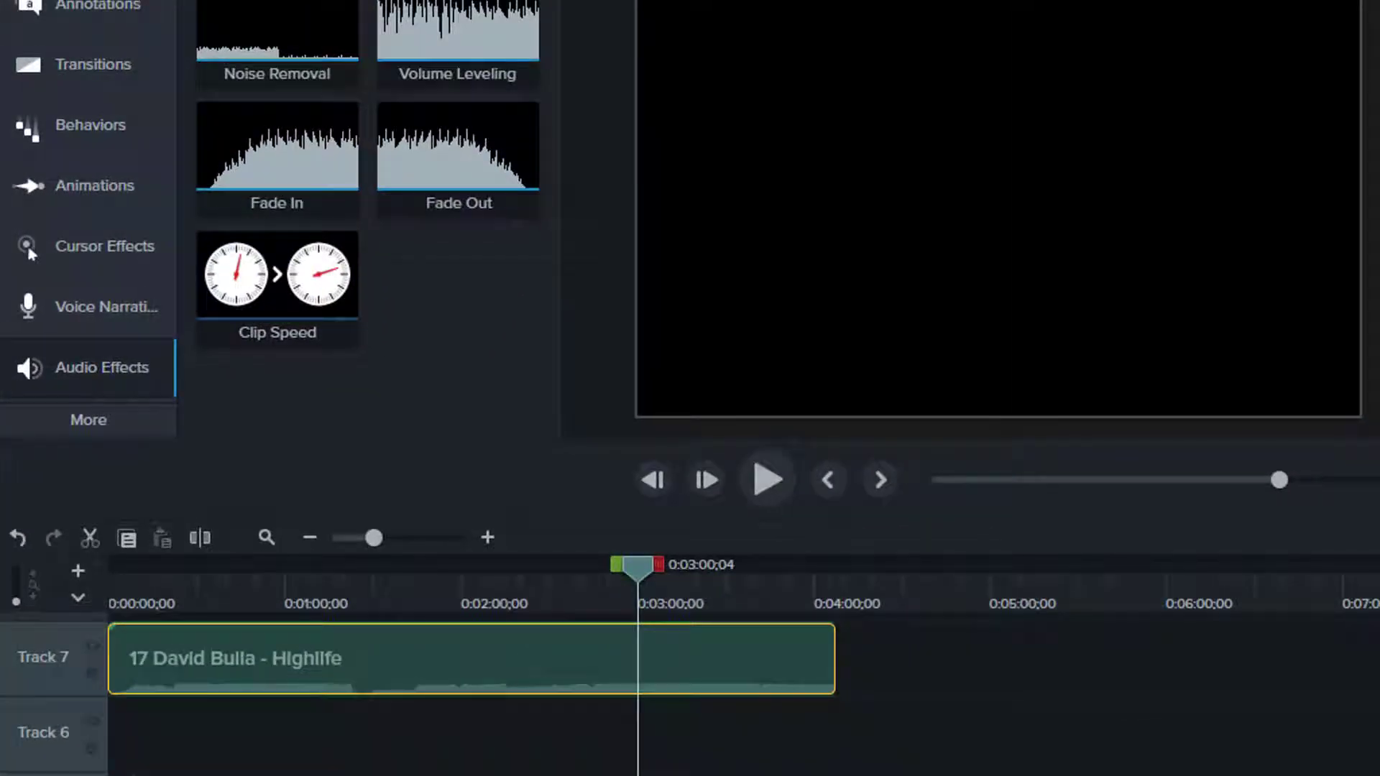
scroll(834, 661, down, 1)
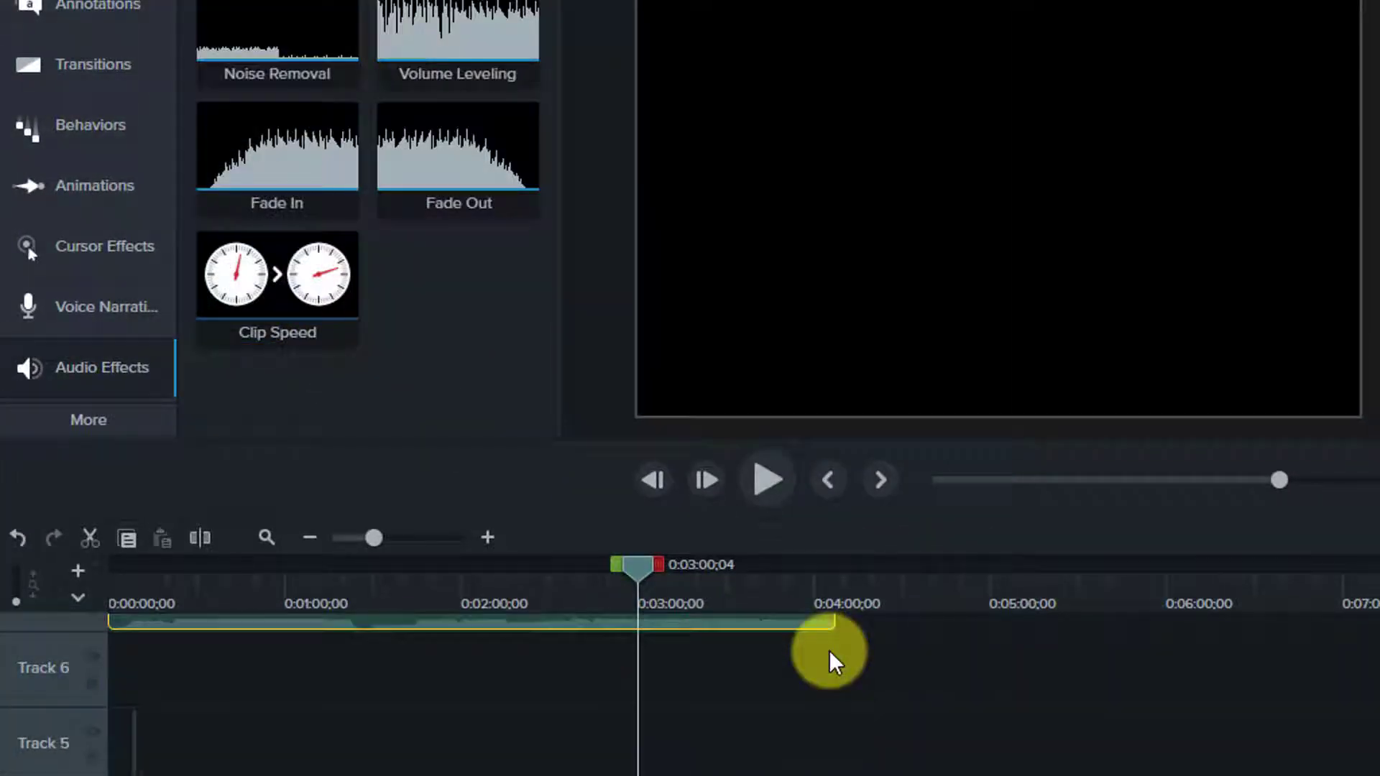
scroll(833, 690, down, 2)
scroll(819, 715, up, 3)
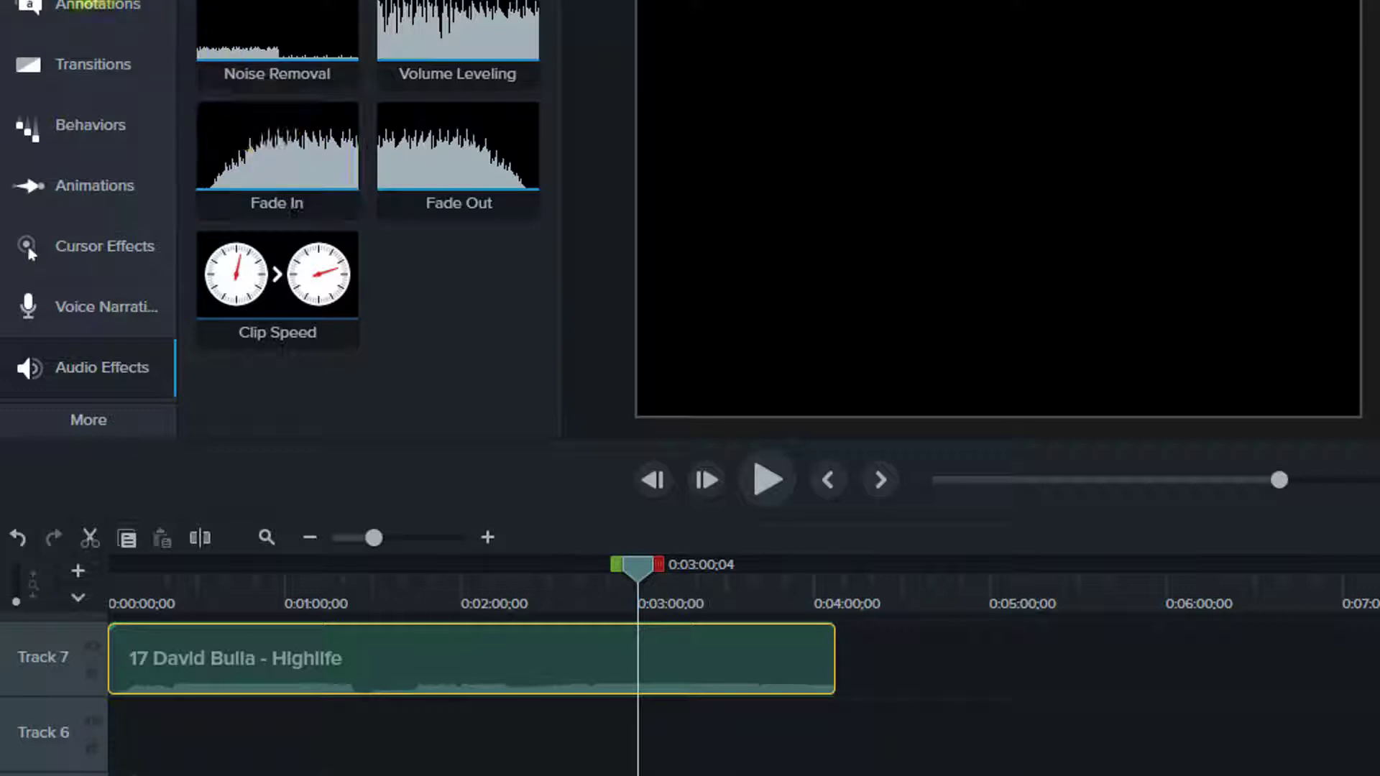
click(55, 41)
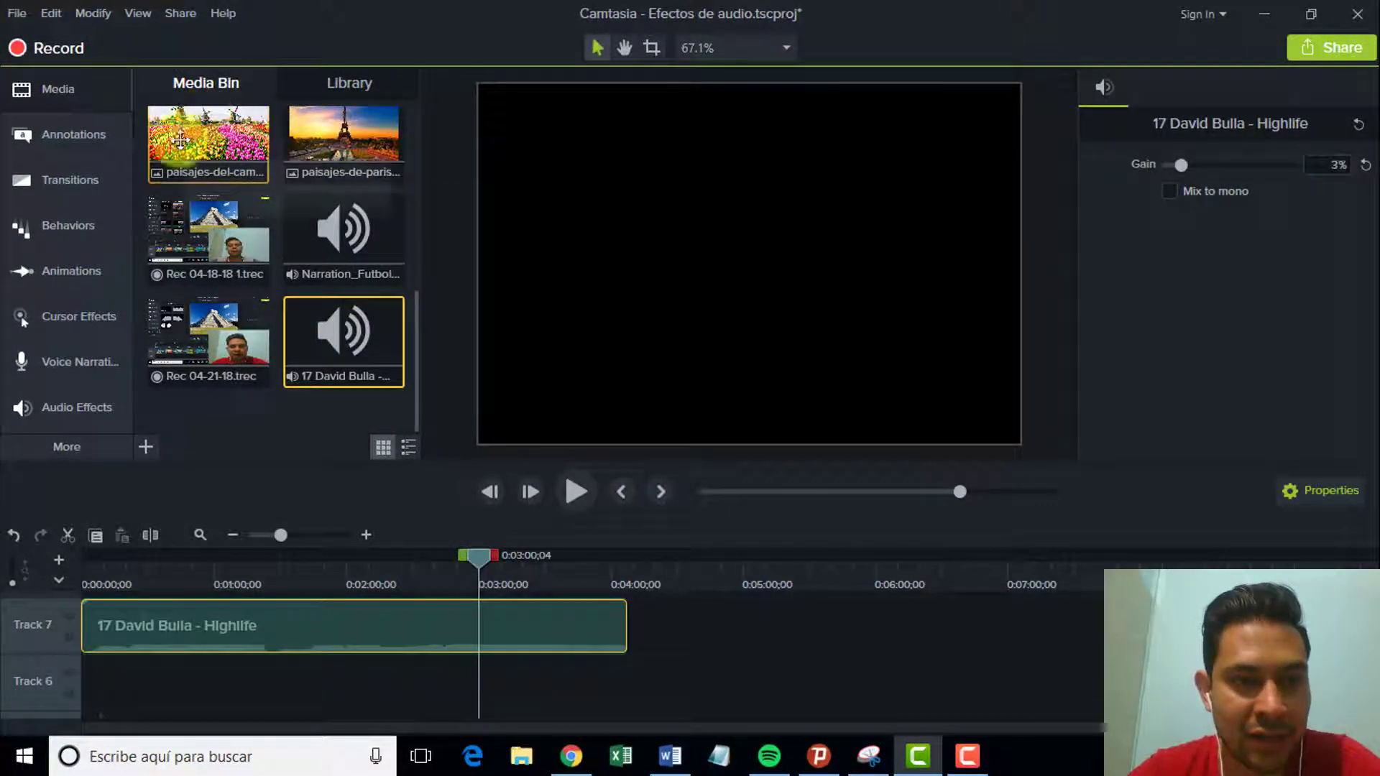
drag(343, 155, 476, 684)
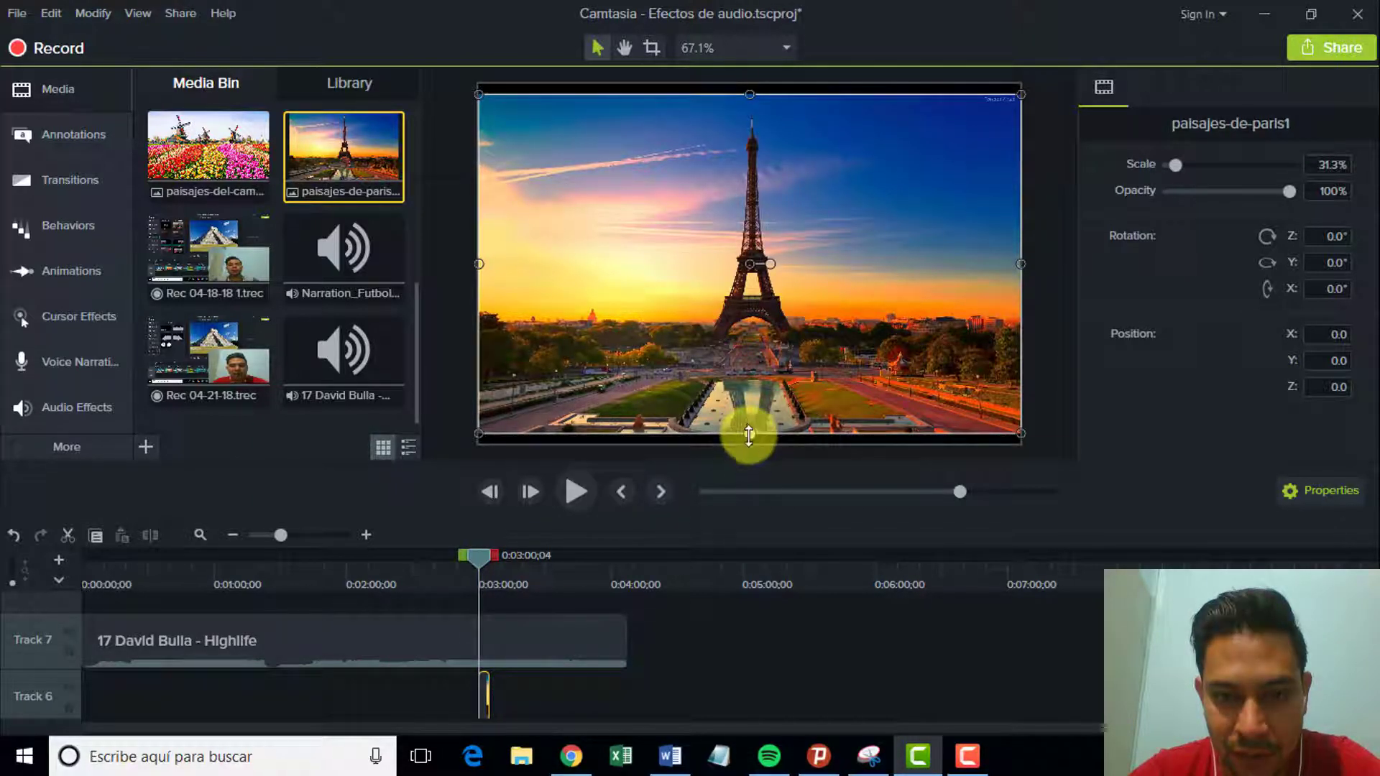
drag(749, 434, 749, 444)
drag(749, 92, 749, 83)
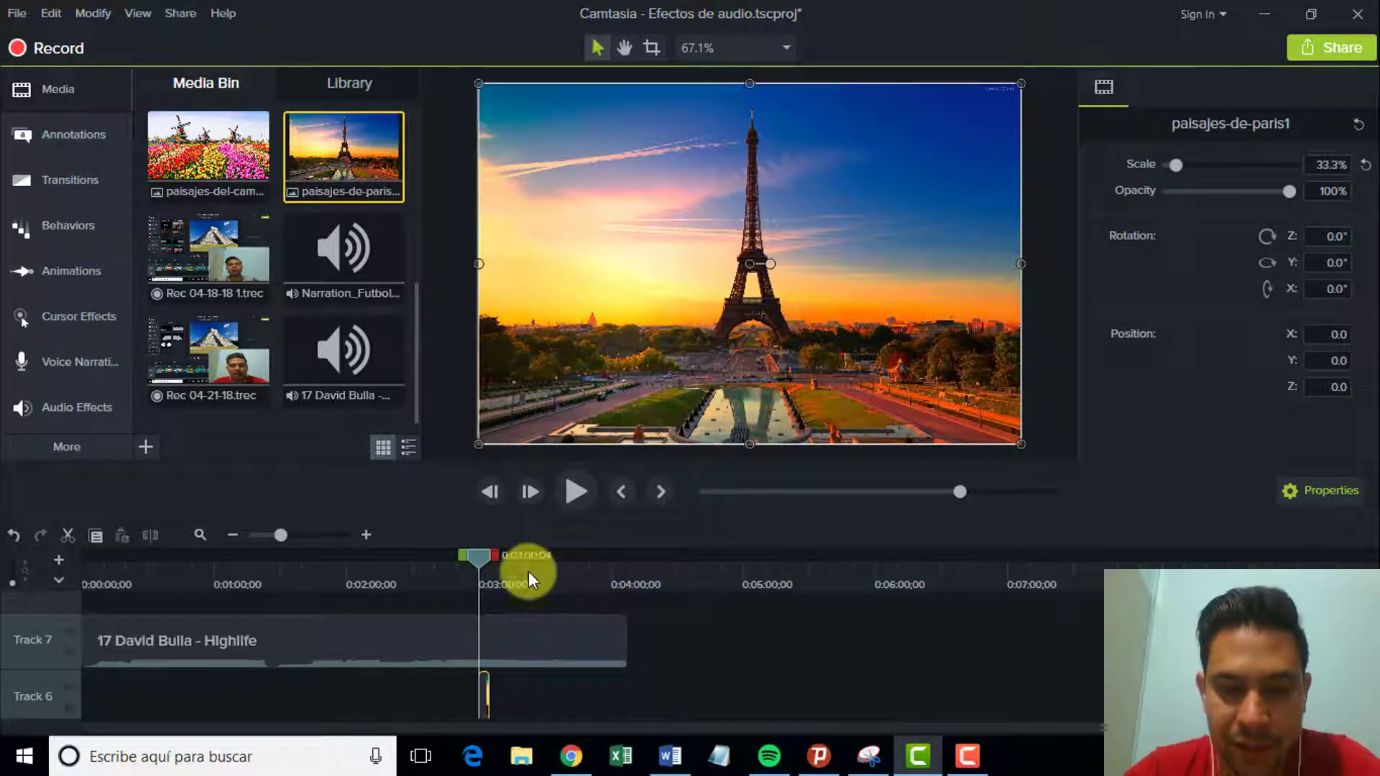
Trim the end of the Highlife clip on Track 7 to line up with the end of the Paris image, at about 0:03:05
click(366, 534)
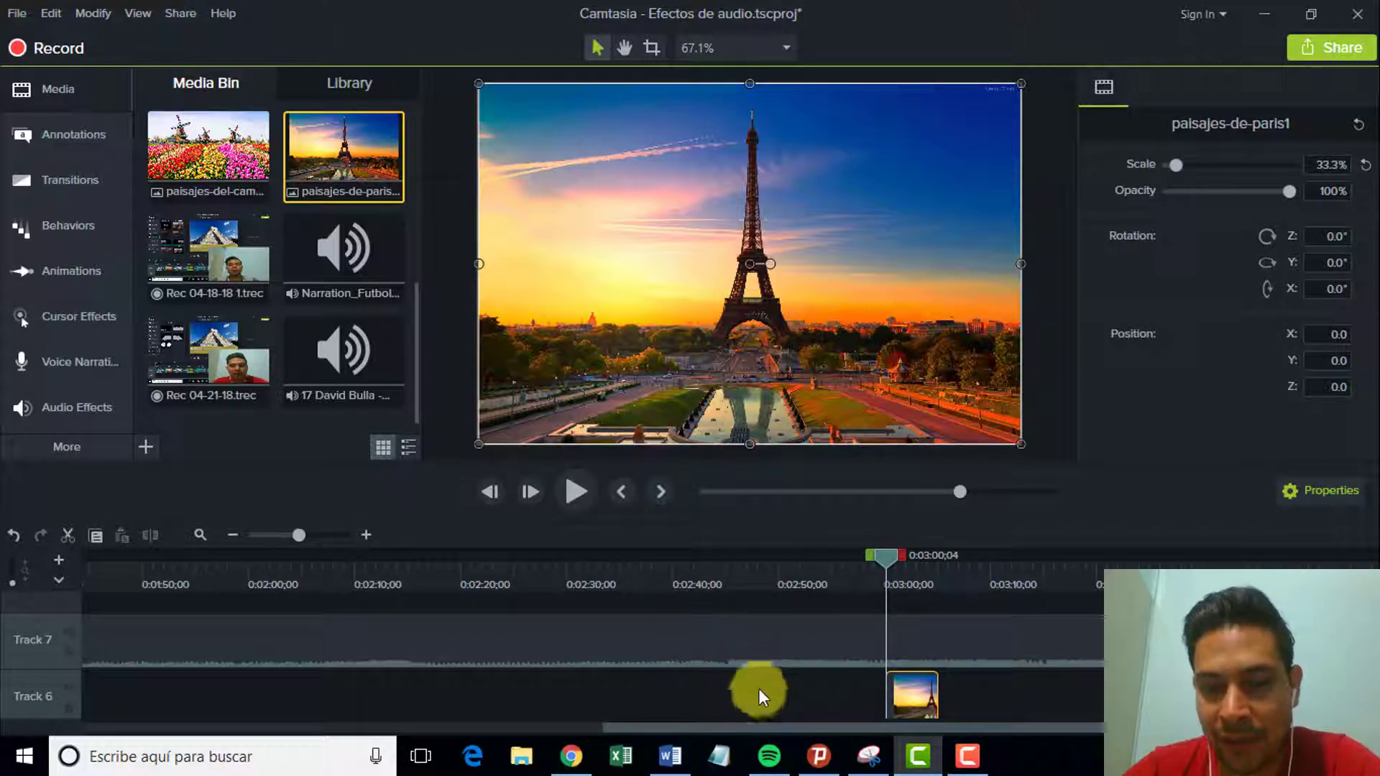
scroll(589, 640, right, 5)
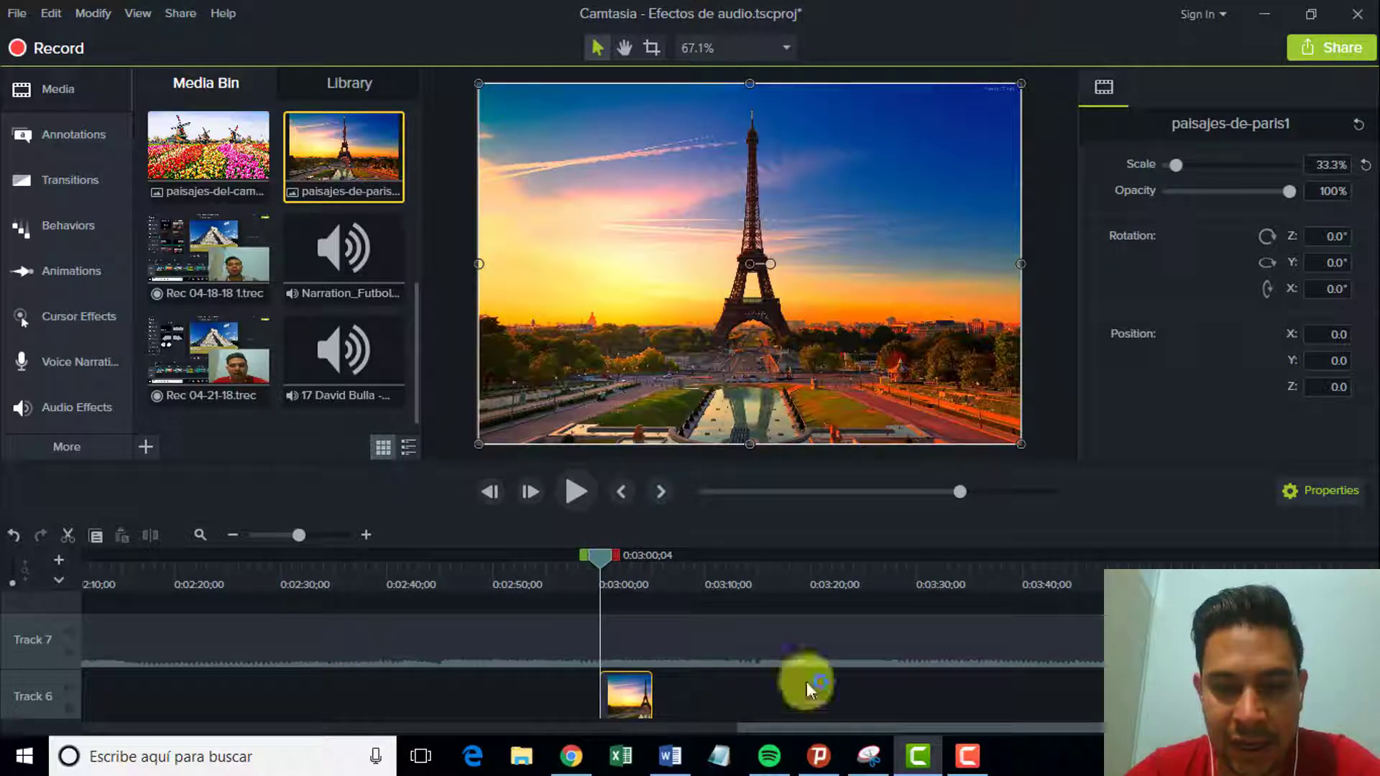
drag(593, 689, 596, 685)
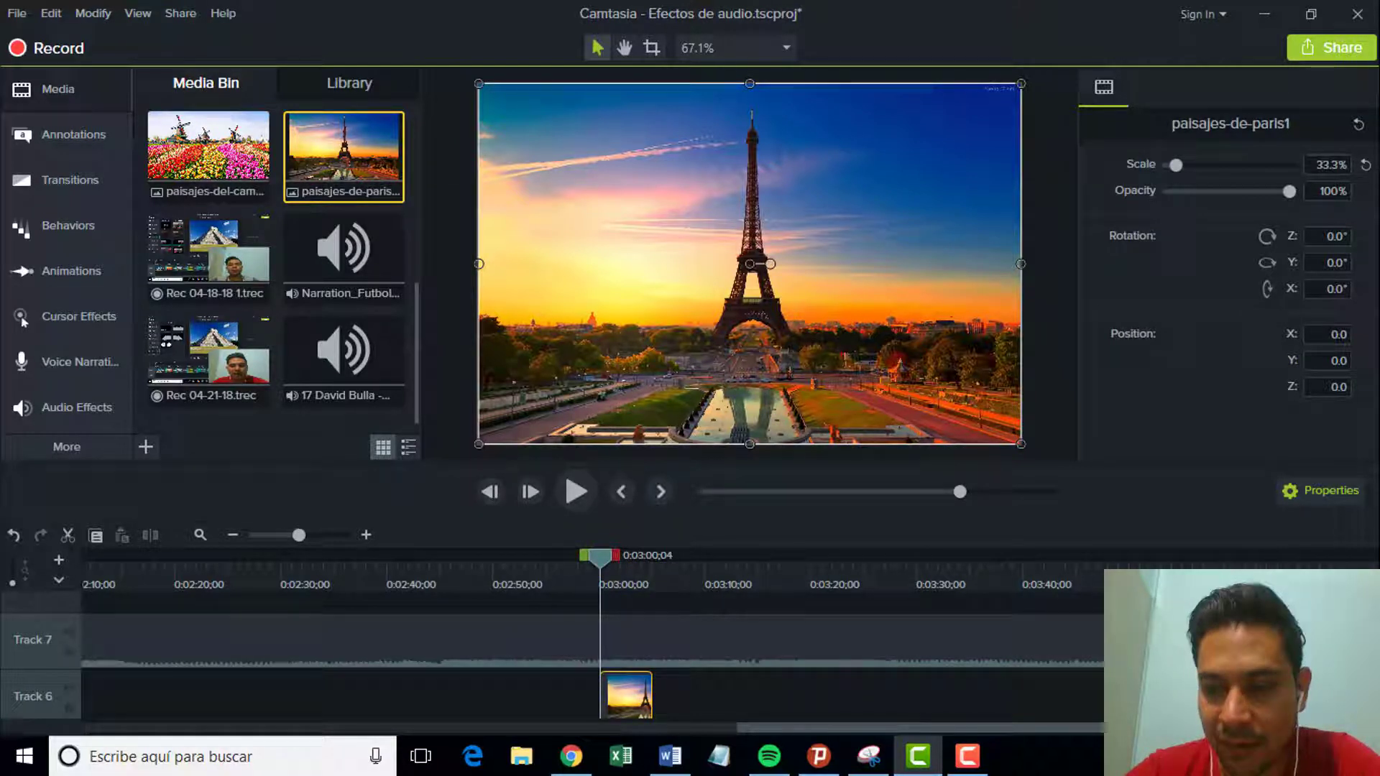
drag(1102, 640, 651, 642)
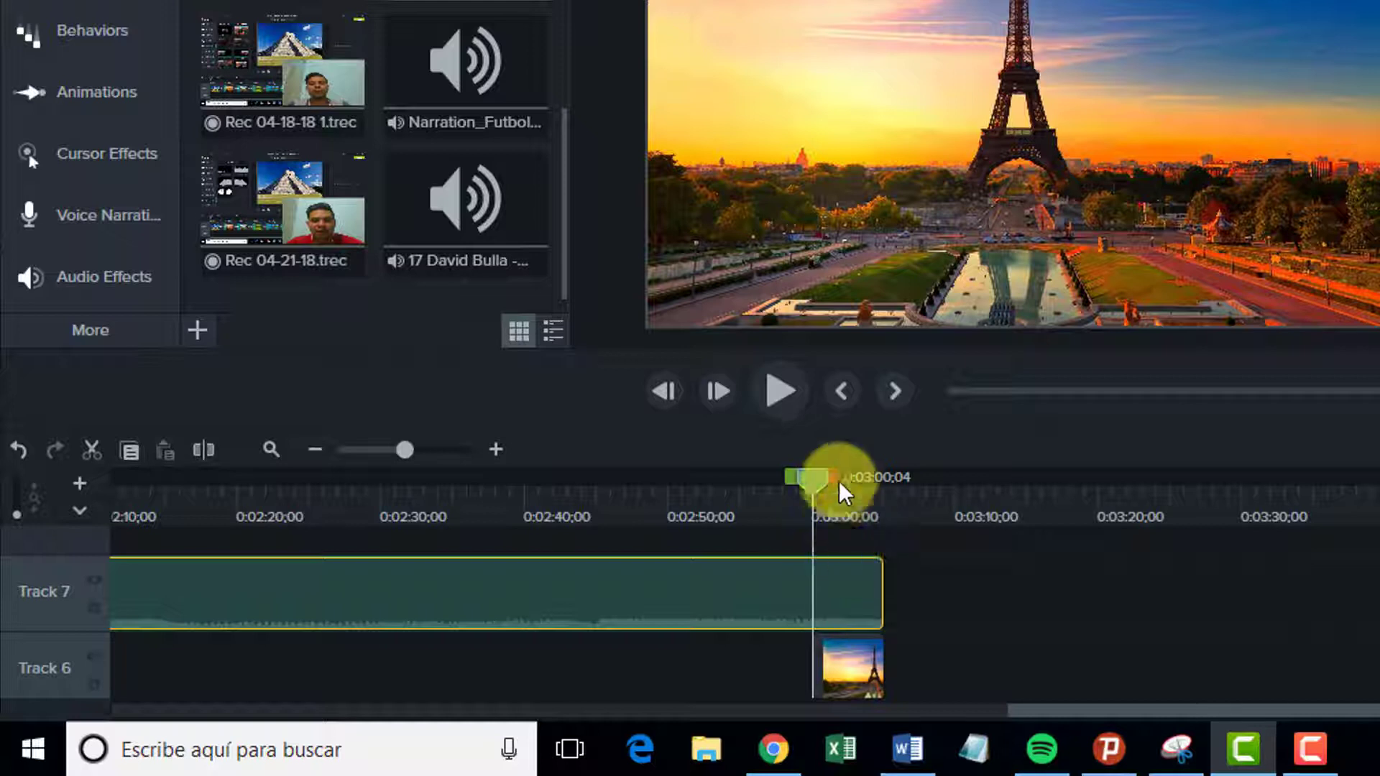
Select the timeline range from 0:03:00;04 to 0:03:02;16 and apply the Fade In audio effect to the Highlife clip there
mouse_move(843, 487)
mouse_down()
mouse_move(888, 488)
mouse_move(876, 487)
mouse_up()
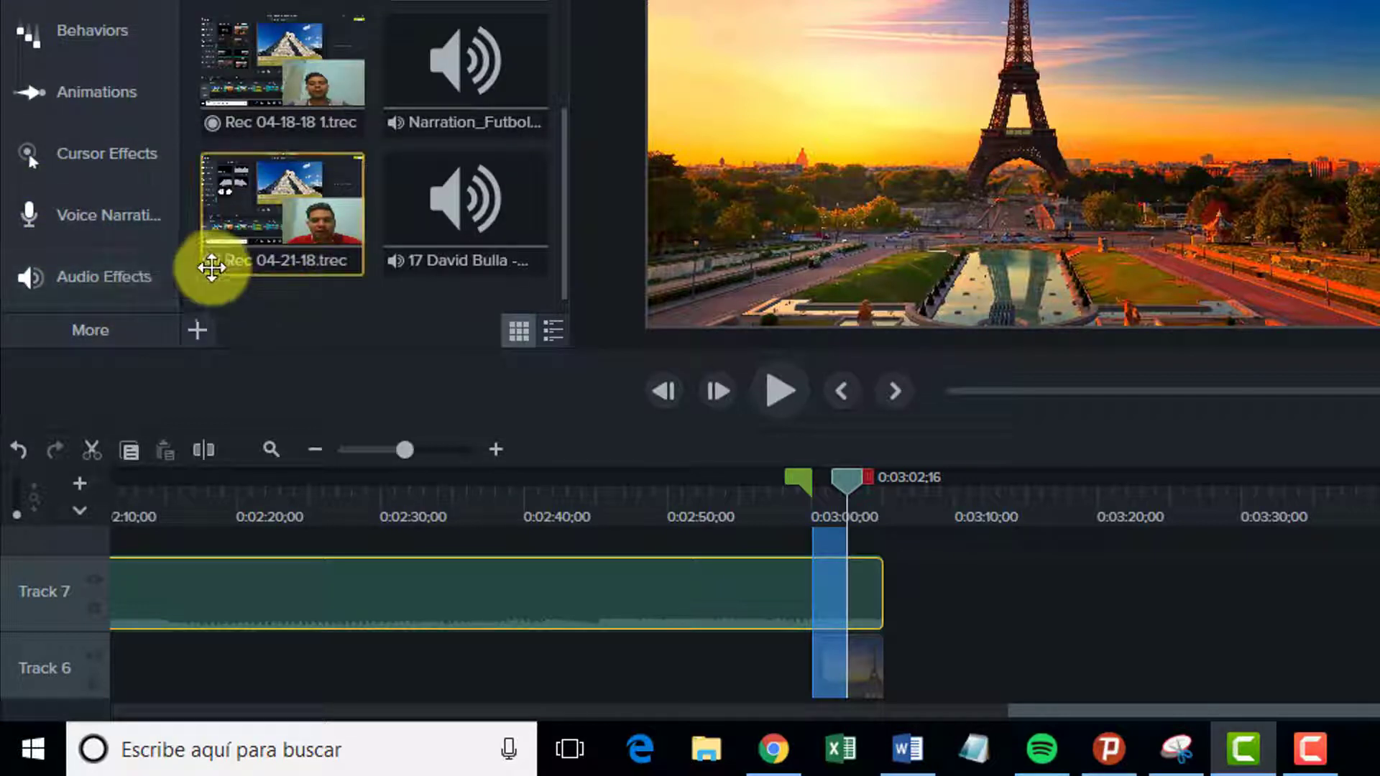
click(117, 278)
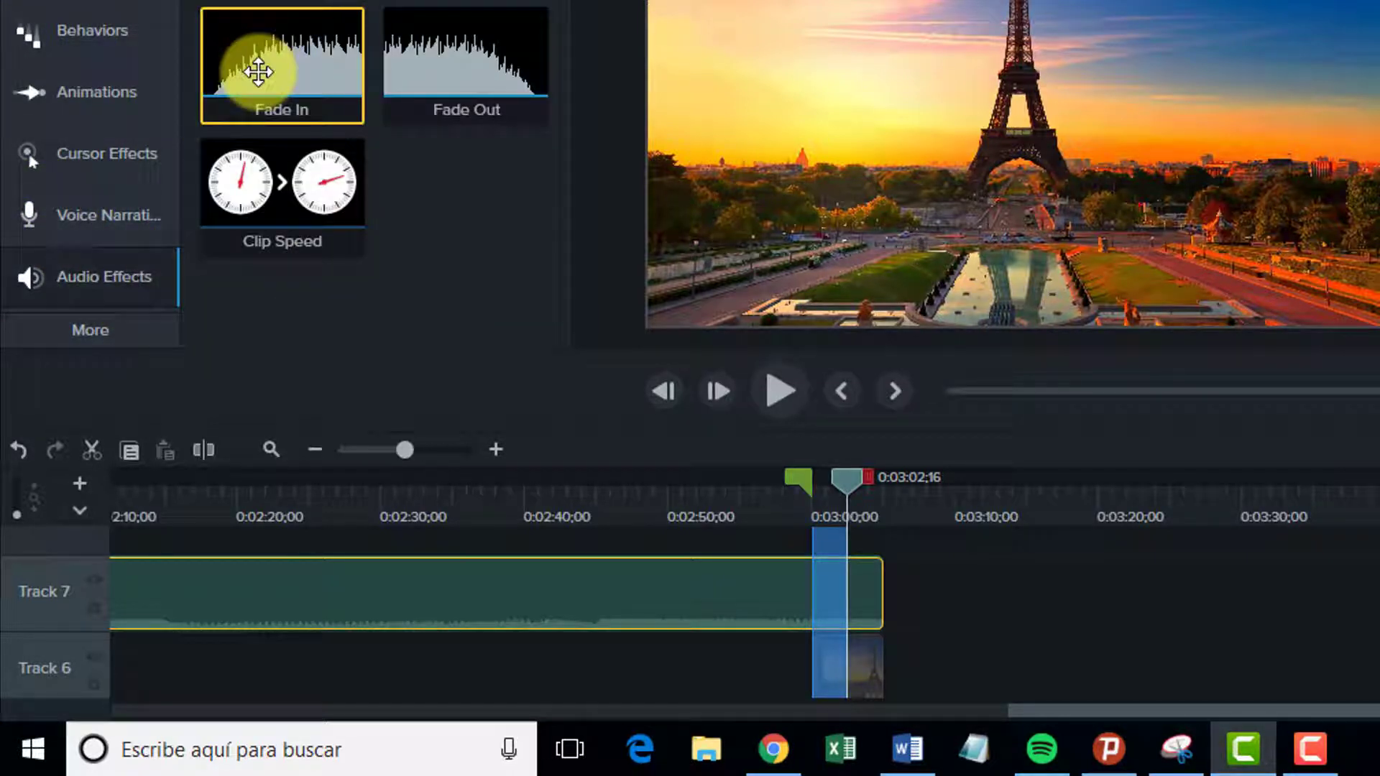
drag(258, 71, 824, 564)
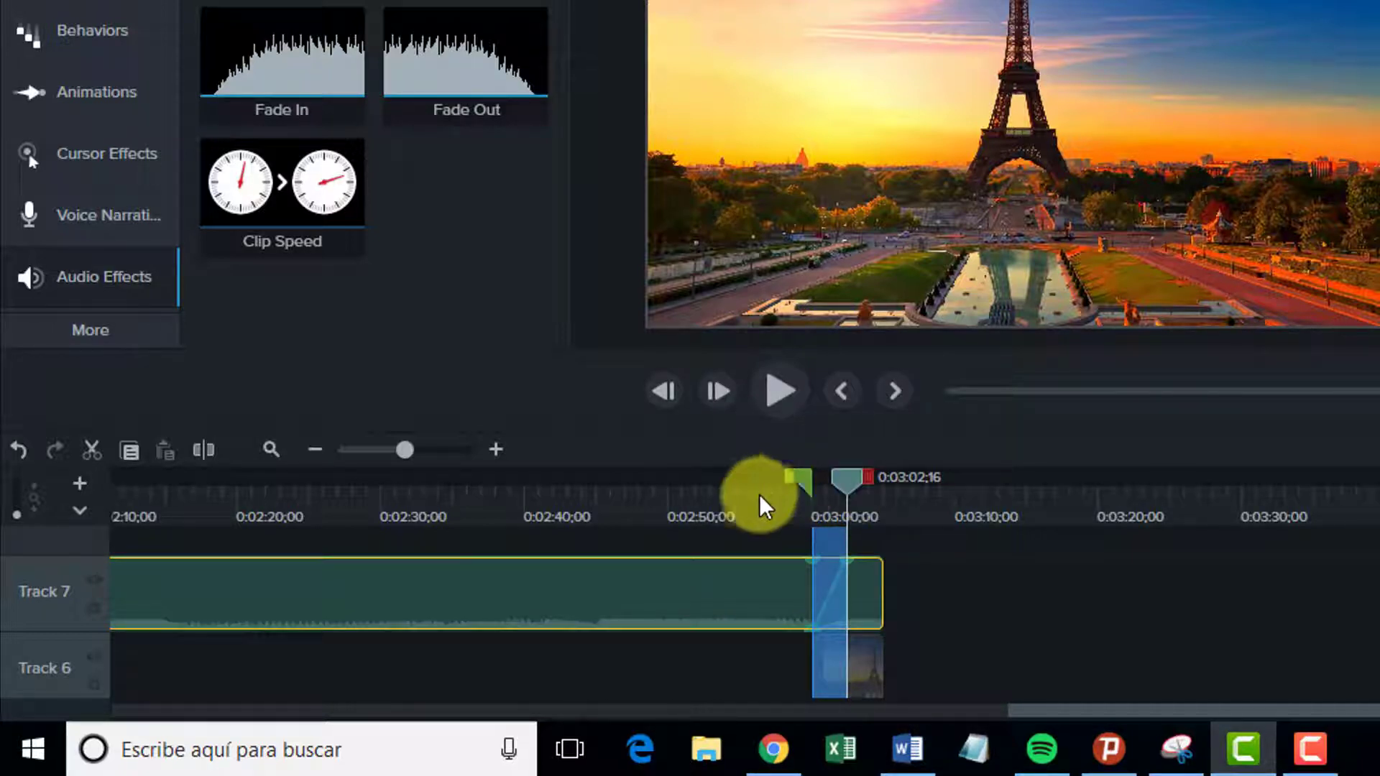
Move the playhead to 0:02:59;19 and slightly raise the low volume point where the Highlife fade-in starts at 0:03:00
click(505, 453)
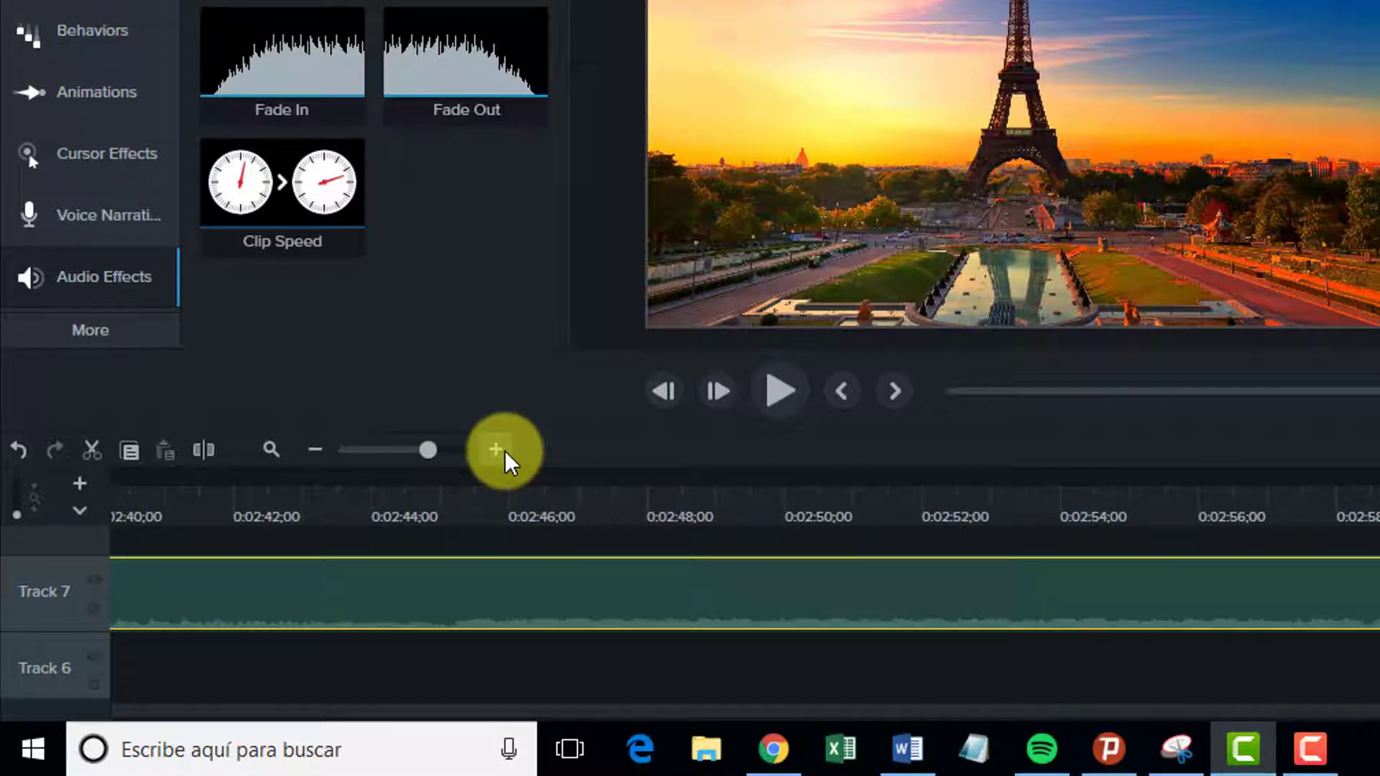
click(505, 453)
scroll(719, 611, right, 3)
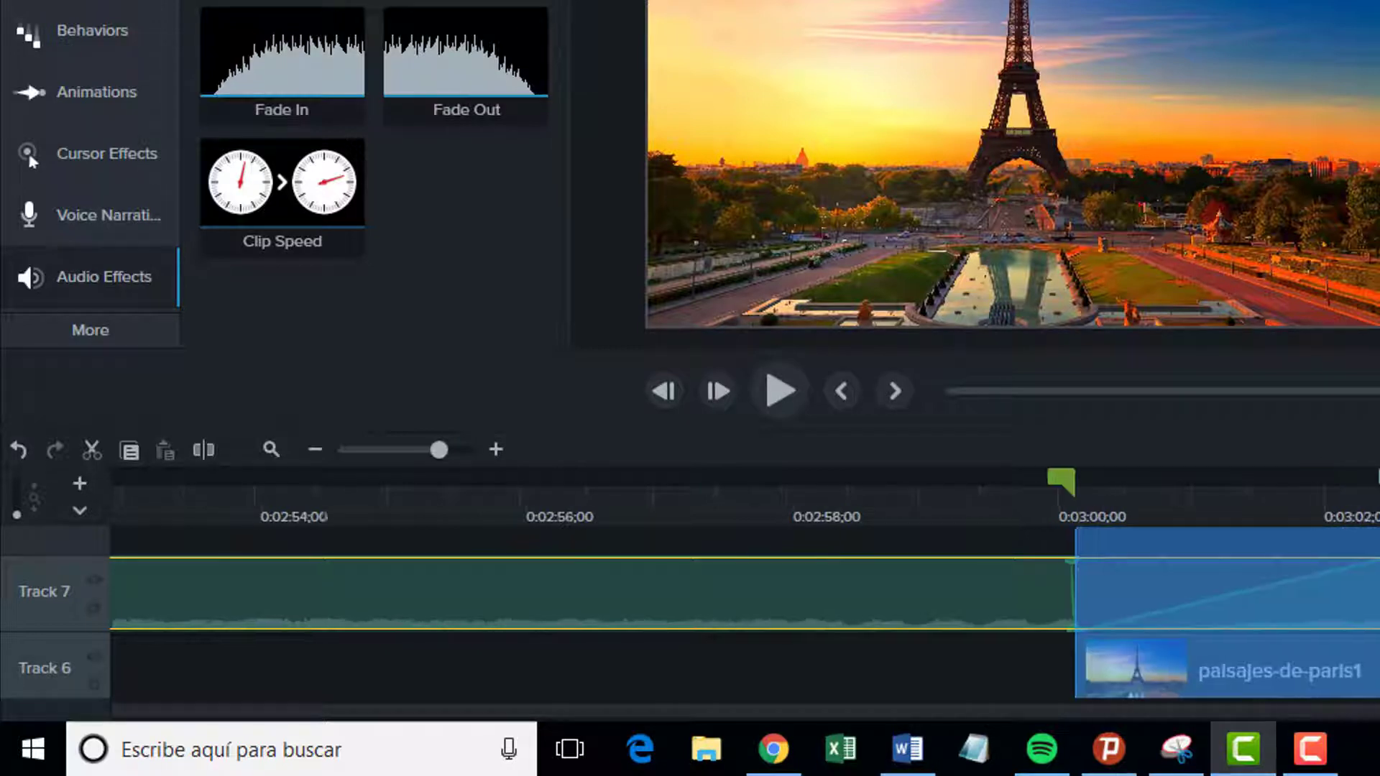
mouse_move(1064, 631)
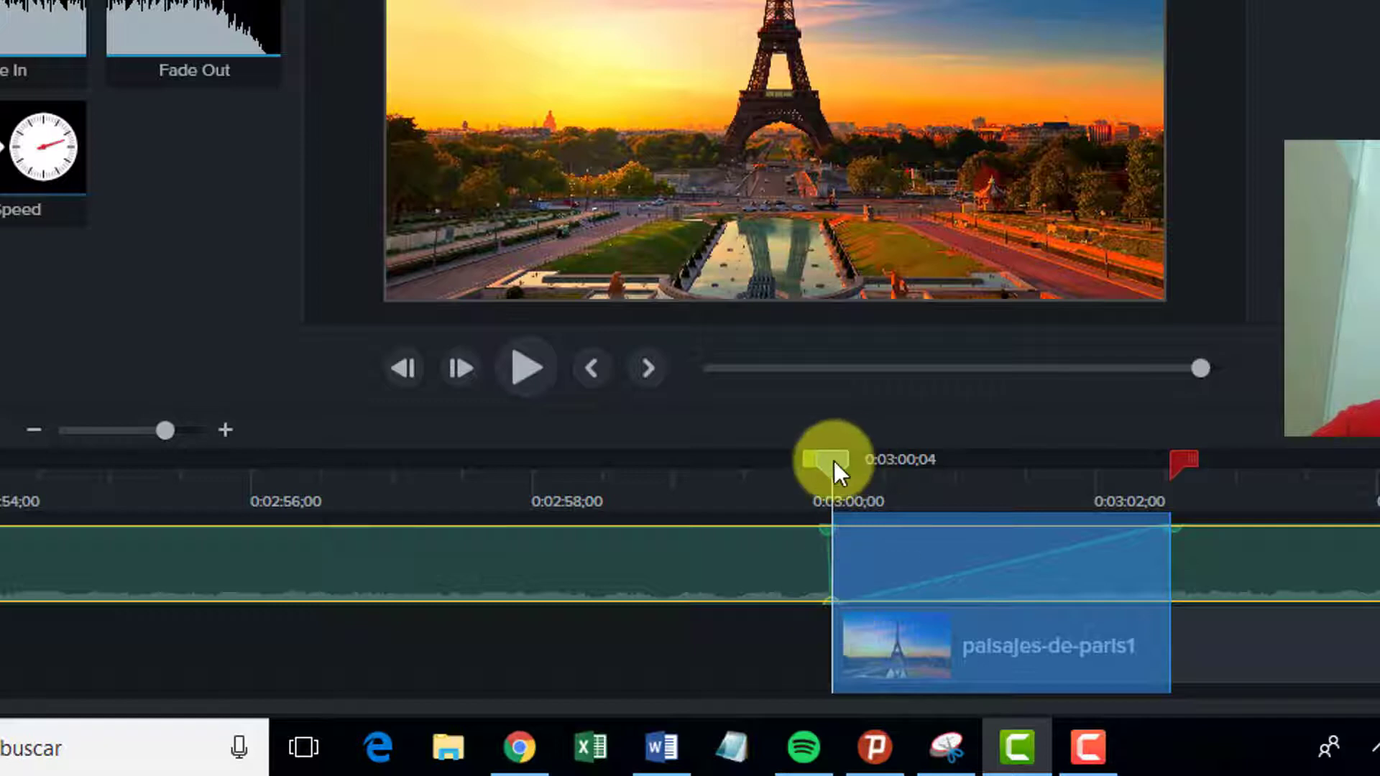
drag(834, 460, 783, 494)
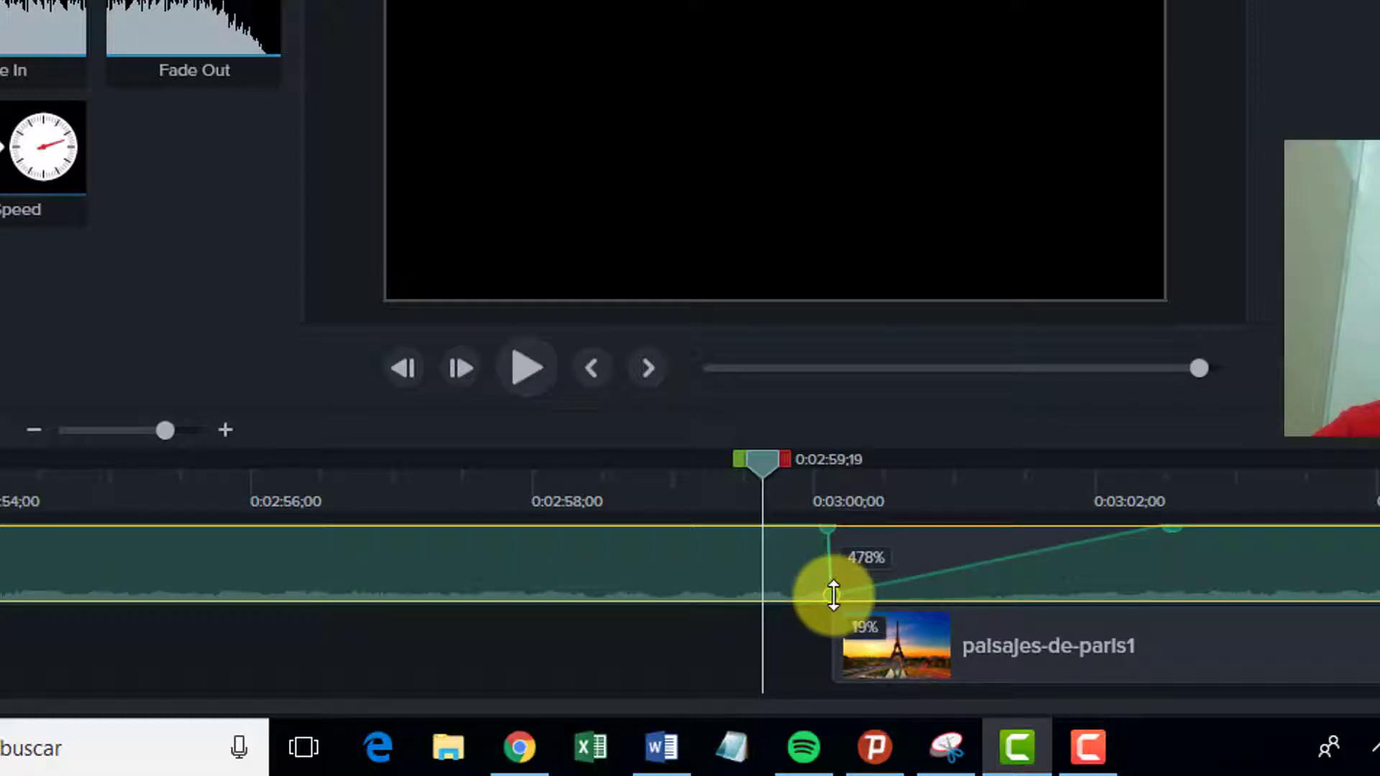
drag(834, 595, 832, 560)
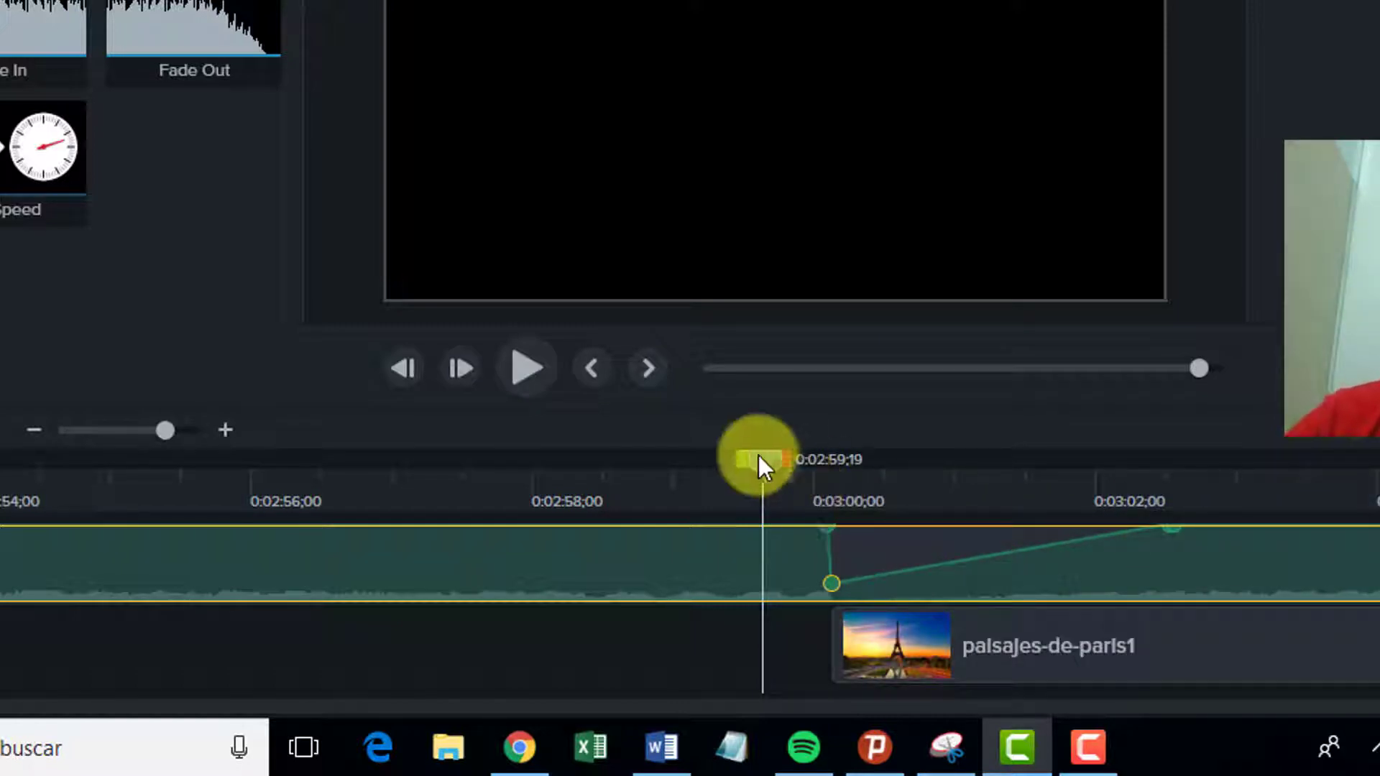
Select the range from 0:03:02;17 to the clip's end at 0:03:05;04 and apply the Fade Out audio effect to the Highlife clip
drag(758, 455, 1169, 526)
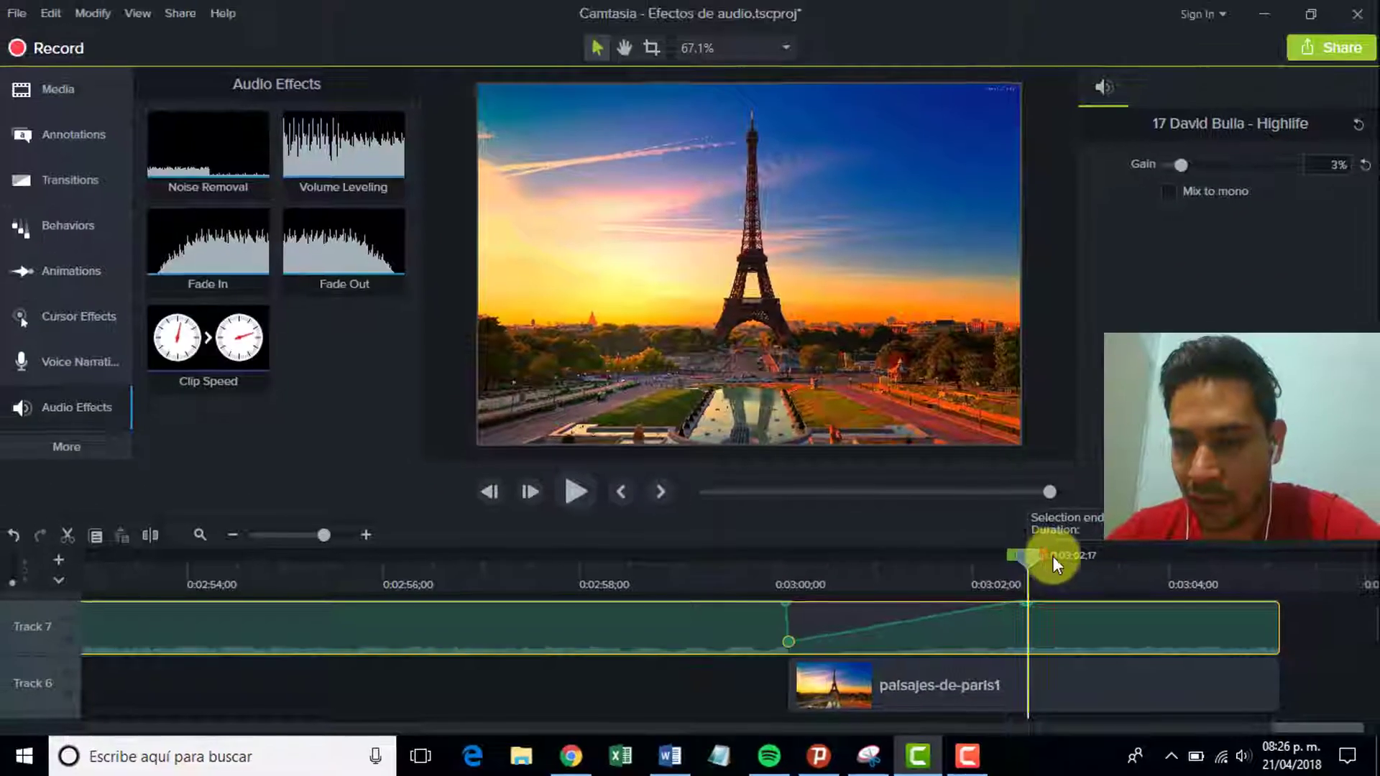
mouse_move(1194, 458)
mouse_down()
mouse_move(1379, 508)
mouse_move(1379, 527)
mouse_up()
drag(1266, 593, 1292, 590)
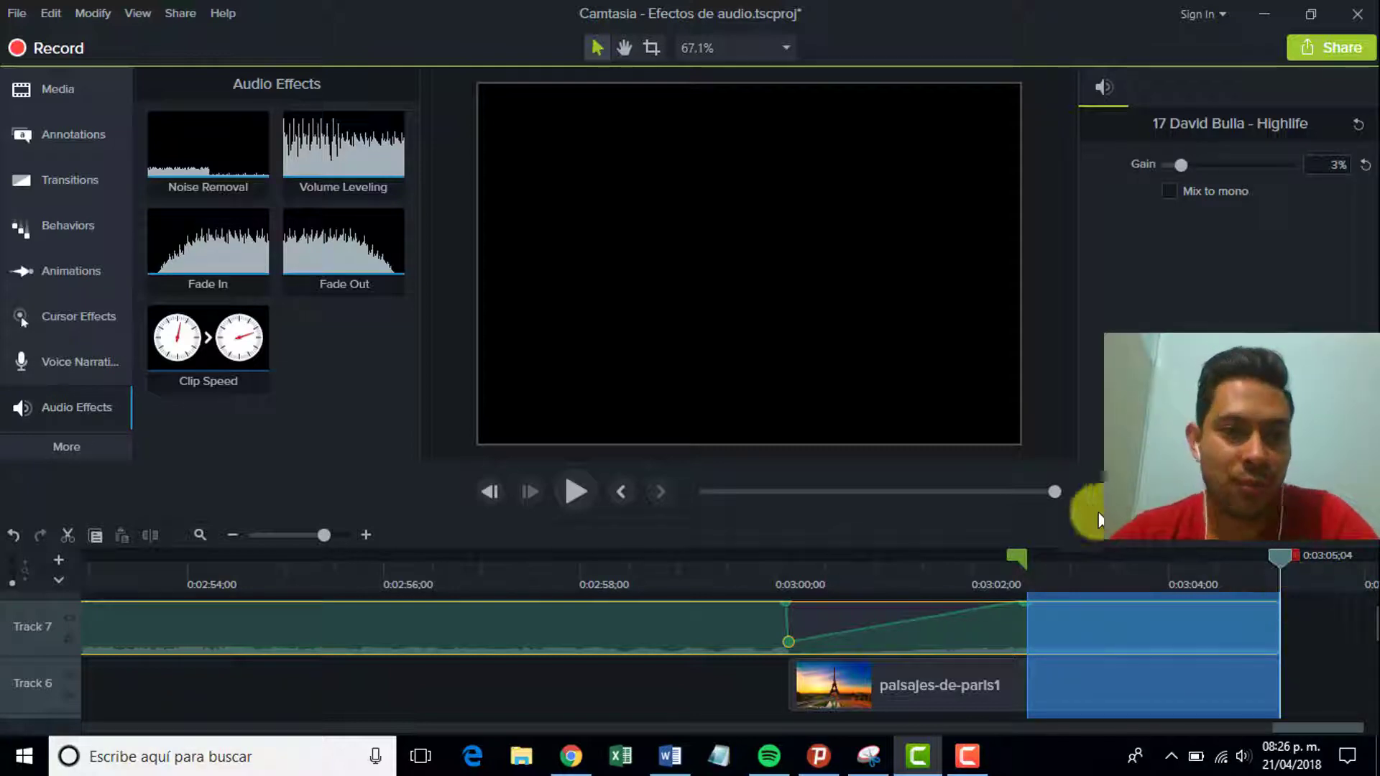
drag(363, 247, 1140, 615)
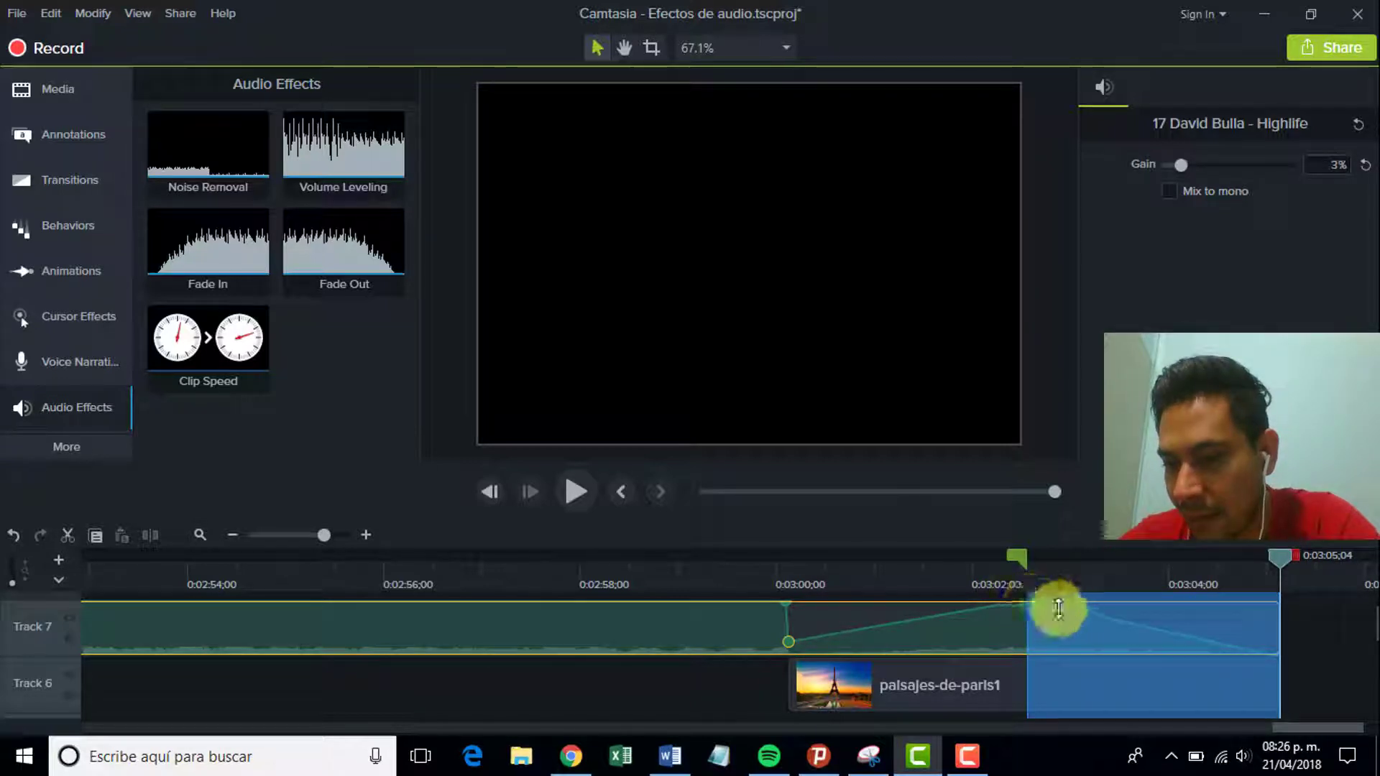
Clear the timeline selection and play the faded section from 0:02:59;15 to the end of the clip
click(1280, 558)
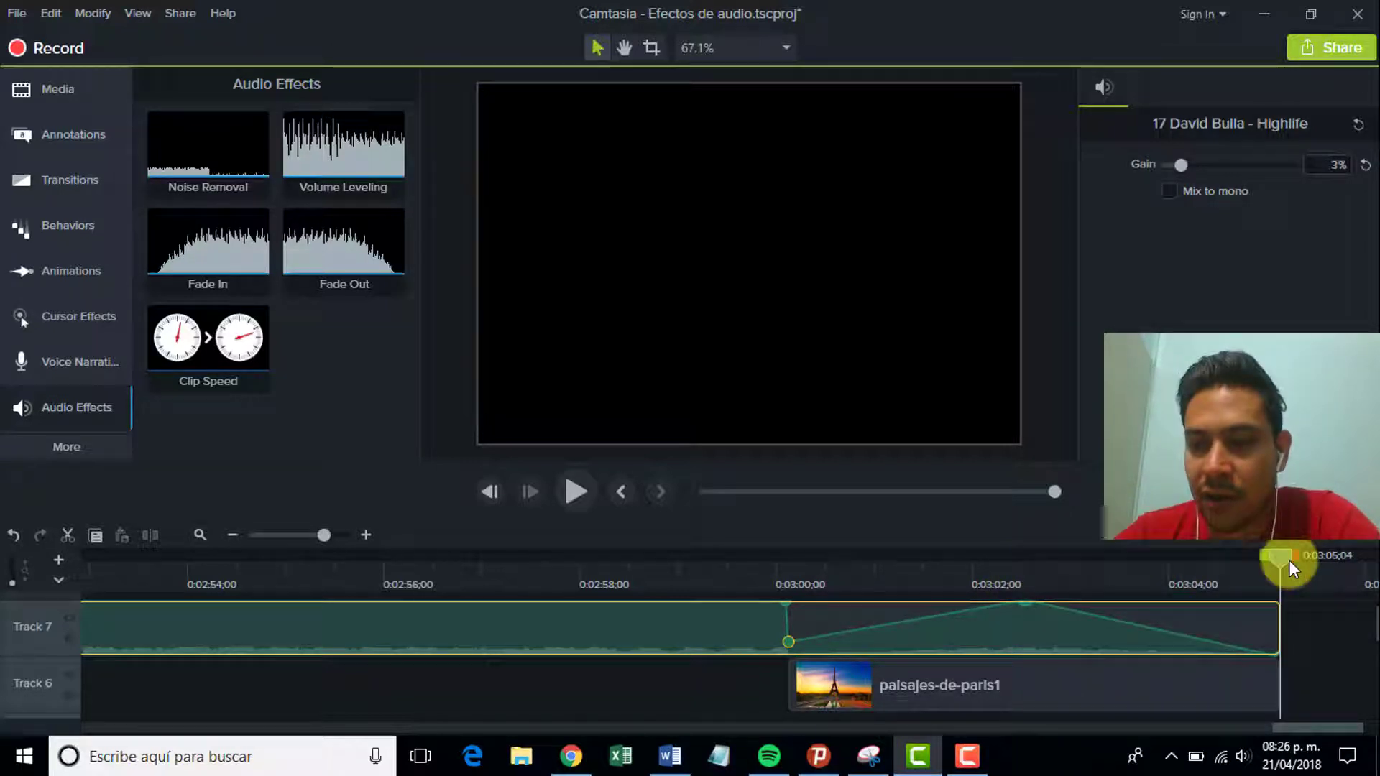
drag(1289, 559, 736, 610)
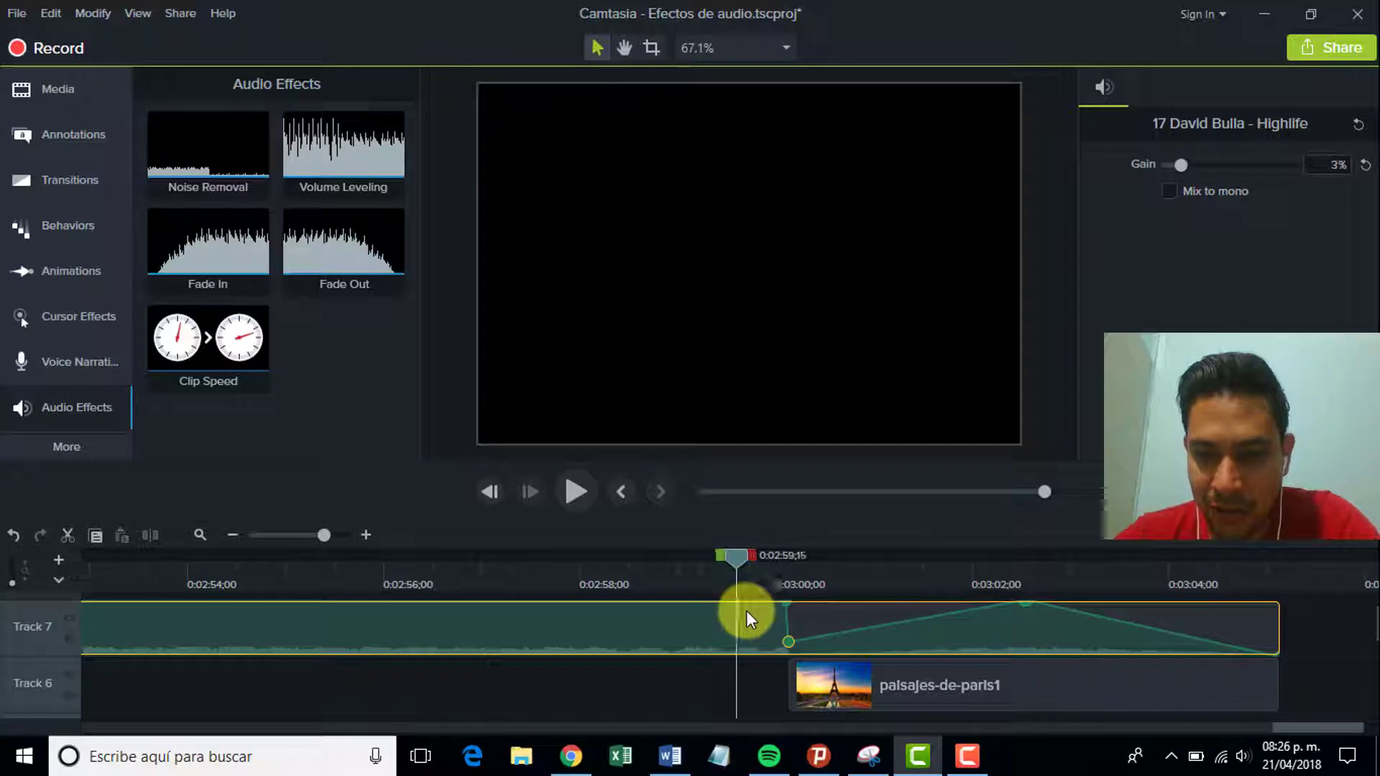
click(569, 496)
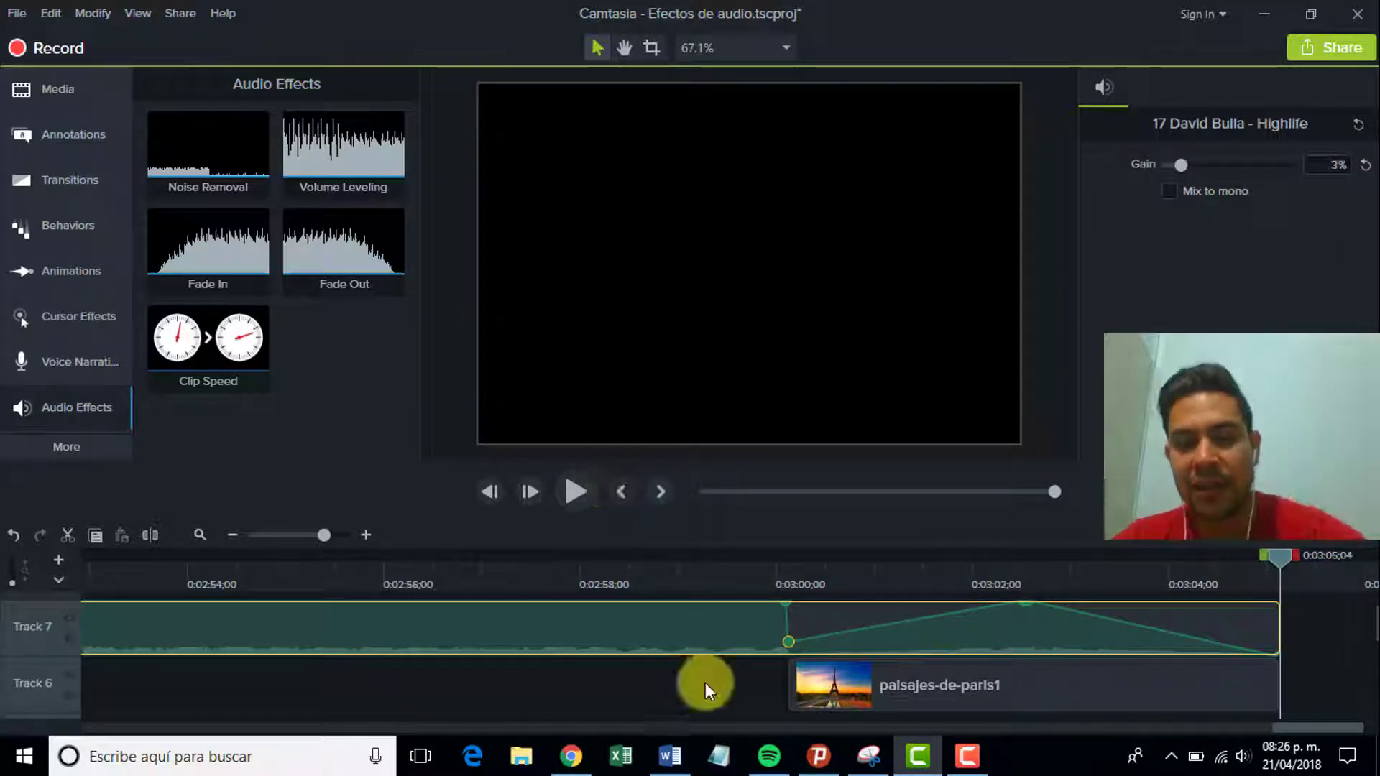
Raise the Highlife clip's fade-in starting volume point well above its current level, and listen from about 0:02:58 to the end before stopping playback
drag(788, 640, 792, 616)
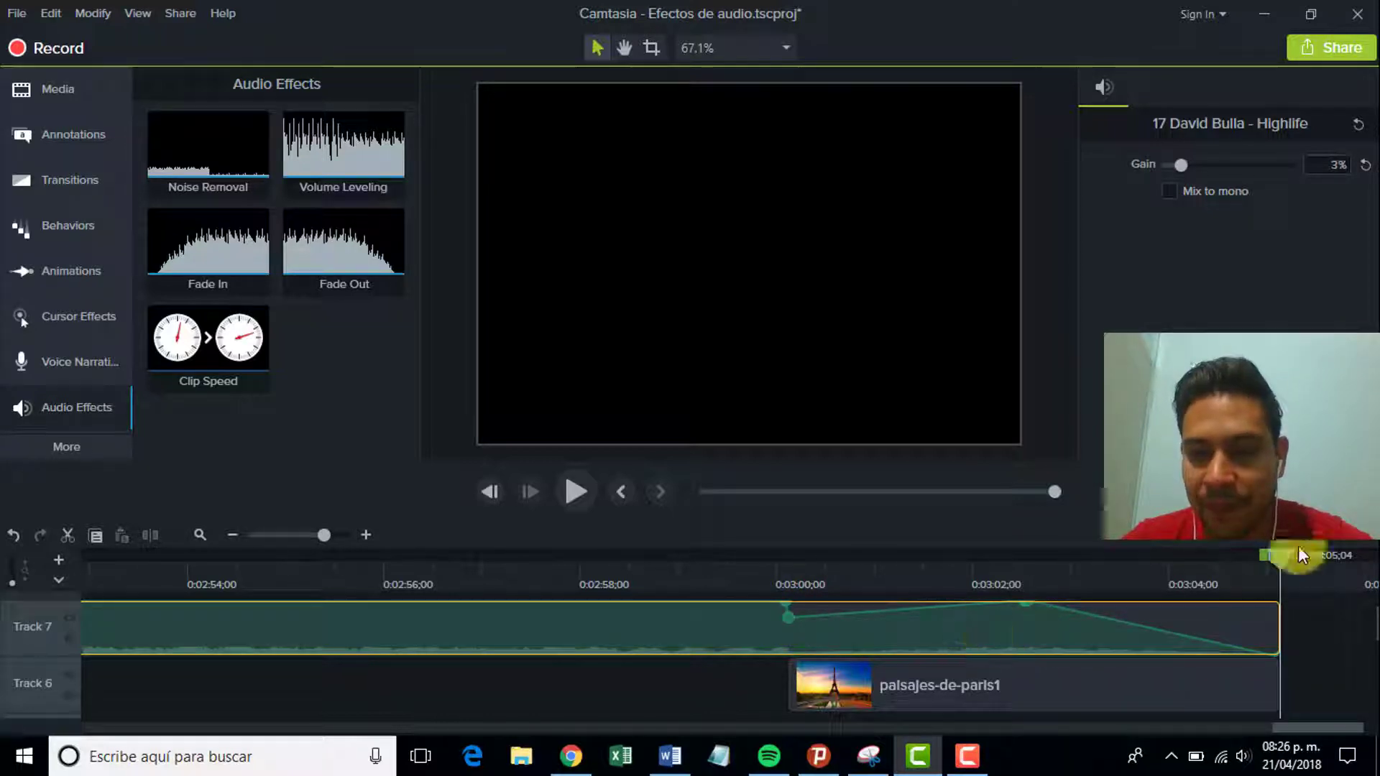
click(635, 576)
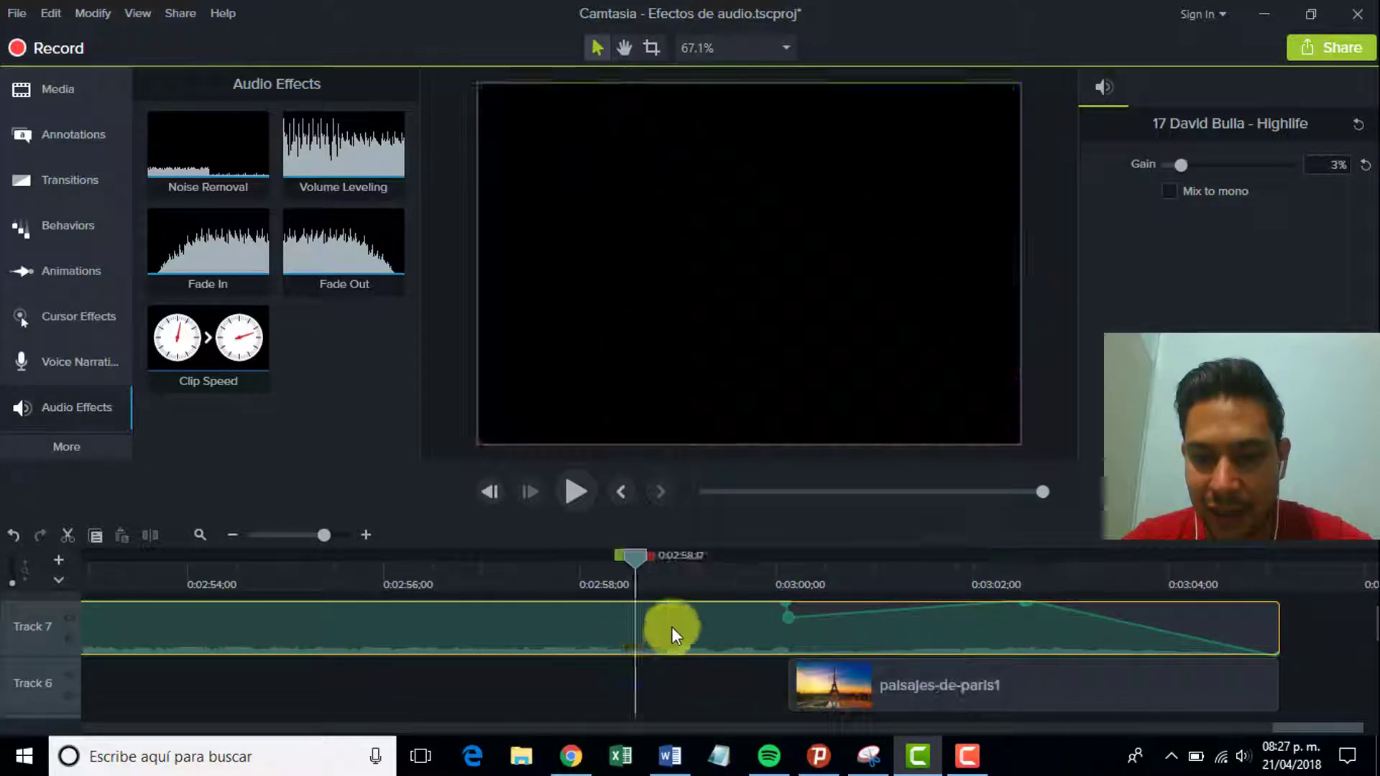
key(space)
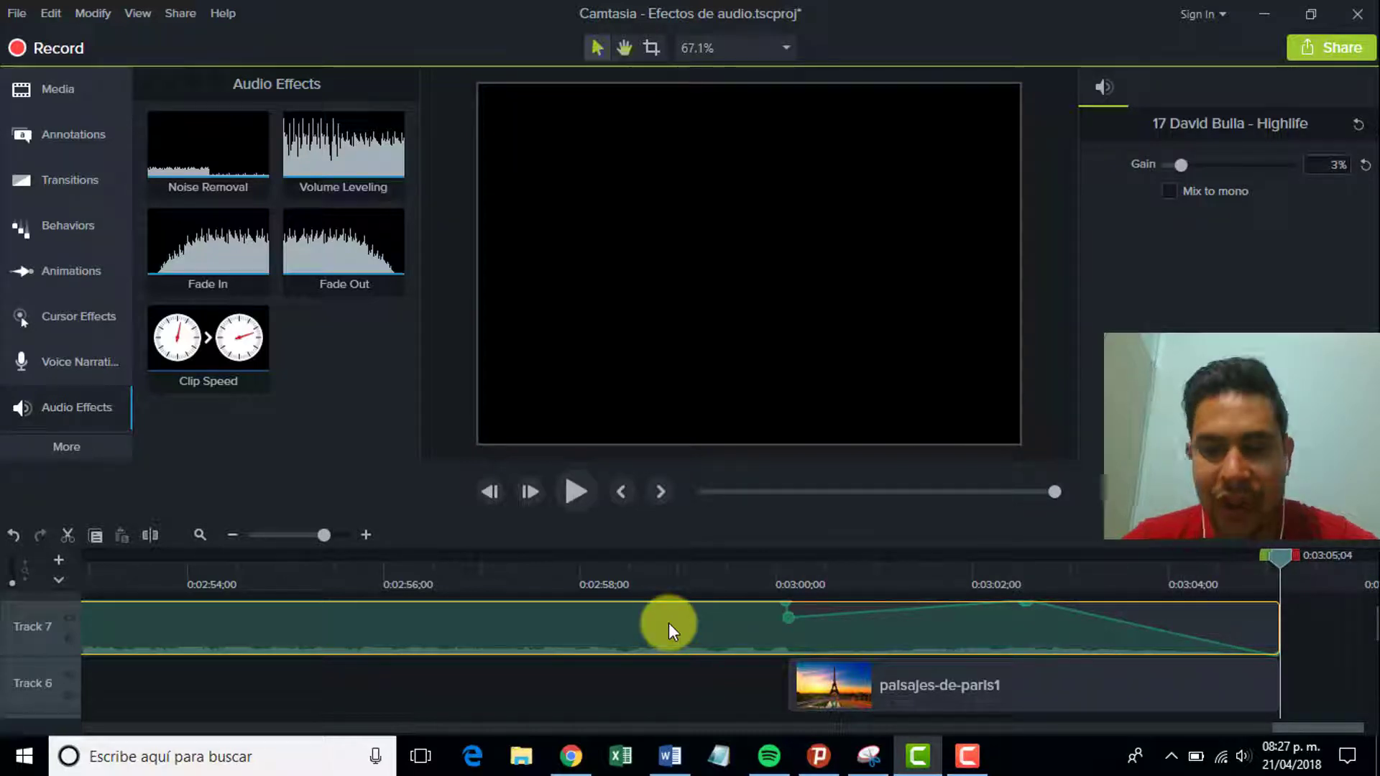
key(space)
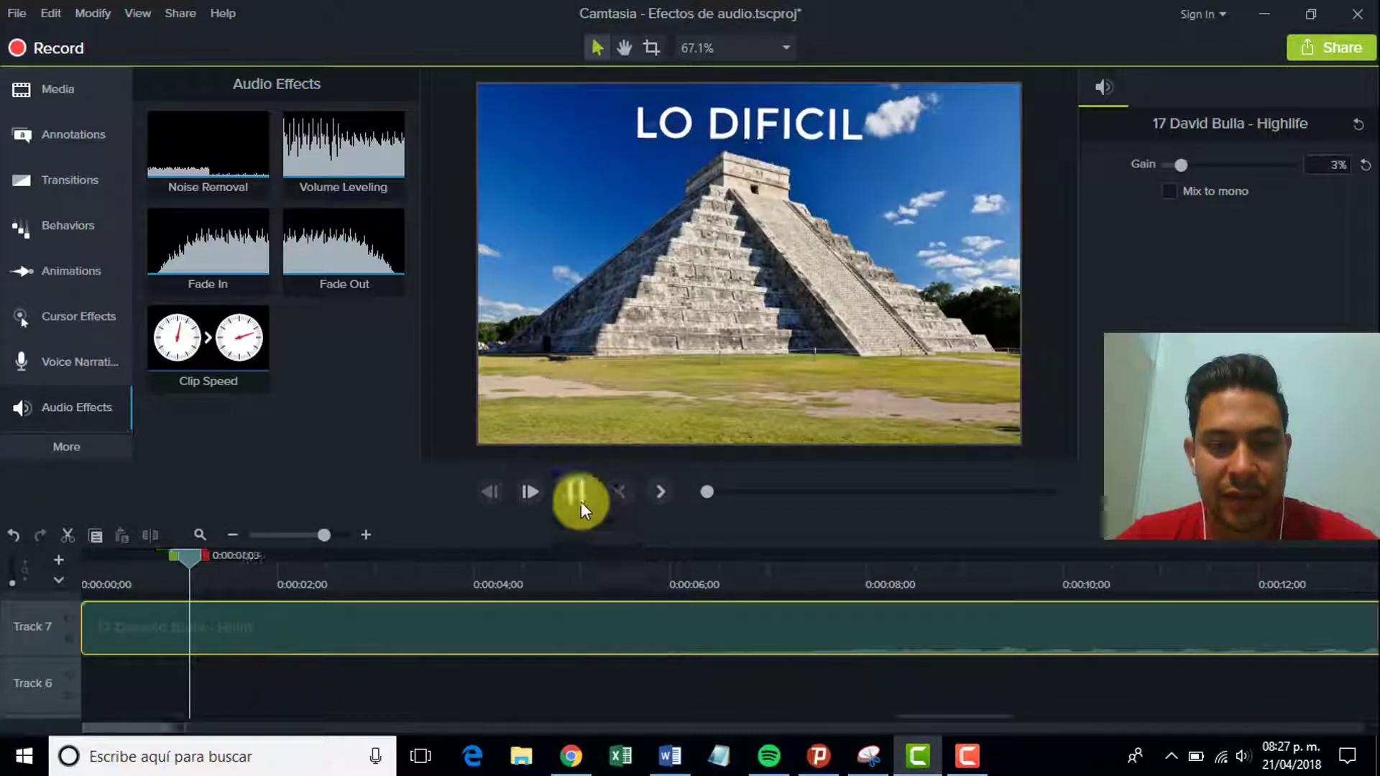
click(566, 485)
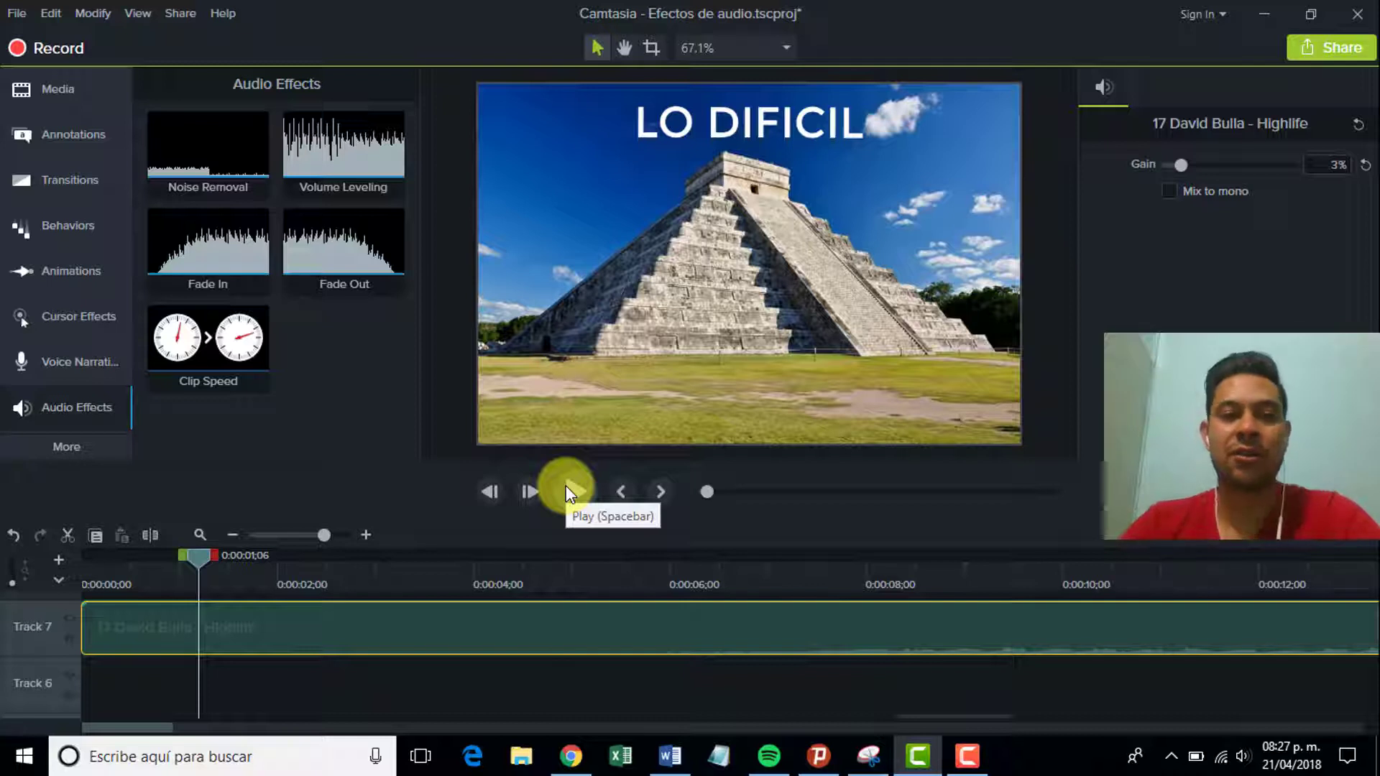